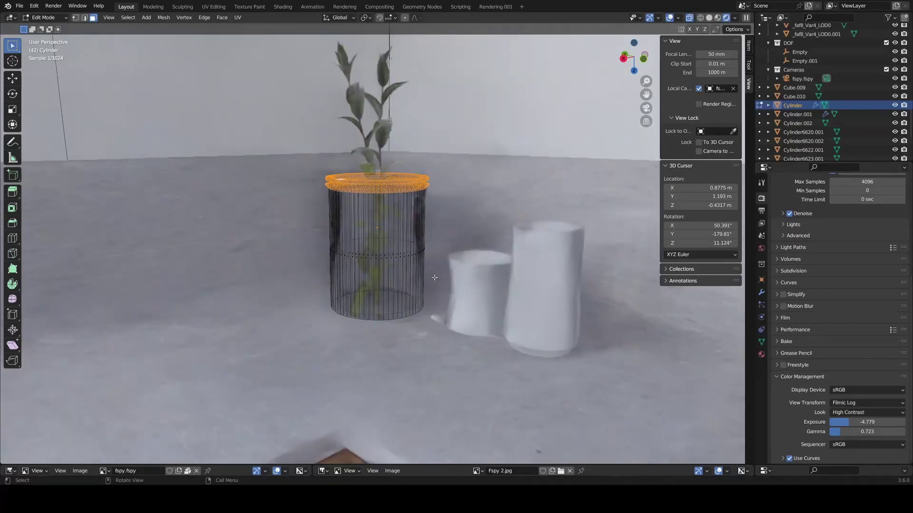
Add a 0.003 m Bevel modifier to the light strip frame under the wall cabinet and apply the object's scale.
key(Tab)
click(491, 284)
shift+middle_drag(495, 284, 377, 191)
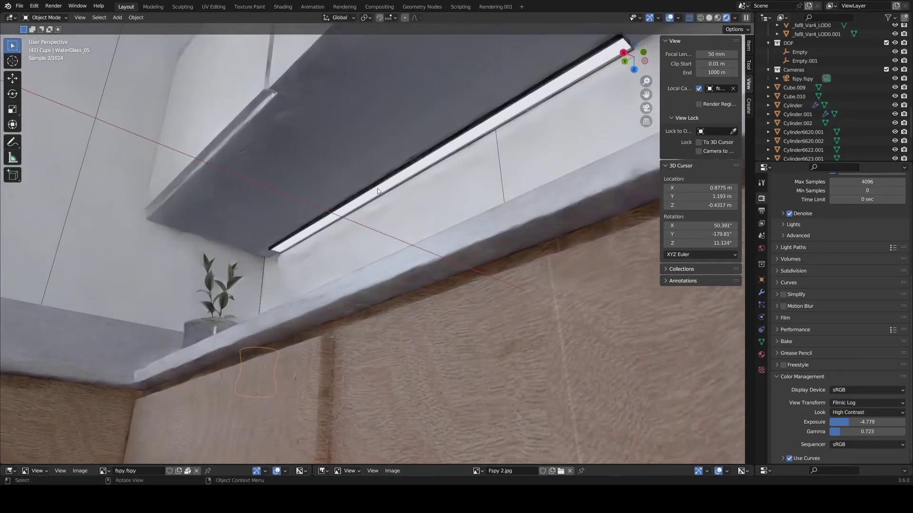
scroll(377, 191, up, 5)
click(387, 269)
click(761, 292)
click(791, 196)
click(735, 235)
key(ctrl+a)
key(s)
drag(861, 246, 828, 246)
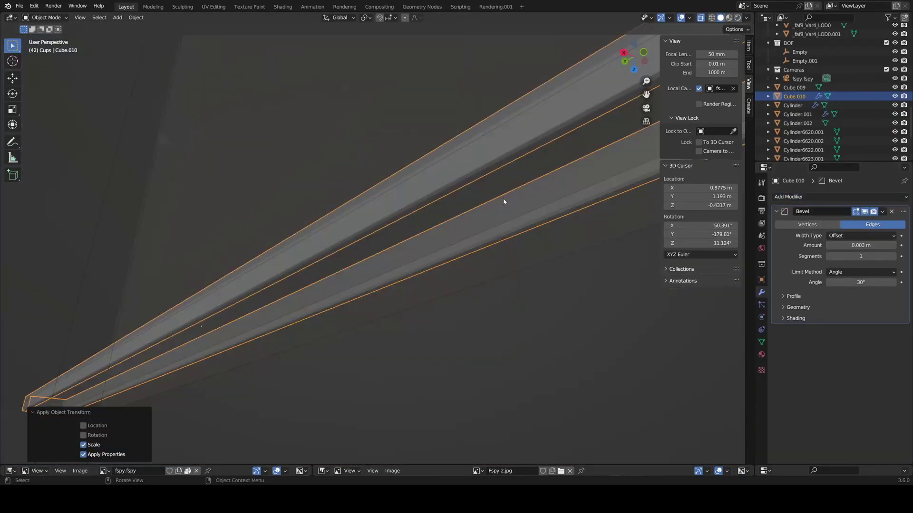
middle_drag(503, 198, 477, 194)
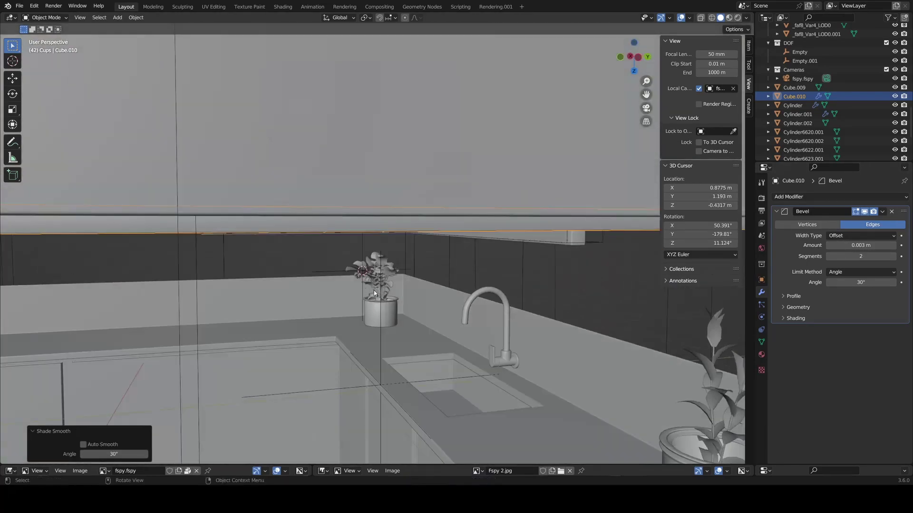
Scale the potted plant standing at the corner of the kitchen countertop.
click(377, 286)
key(KP_Decimal)
key(s)
click(435, 179)
key(z)
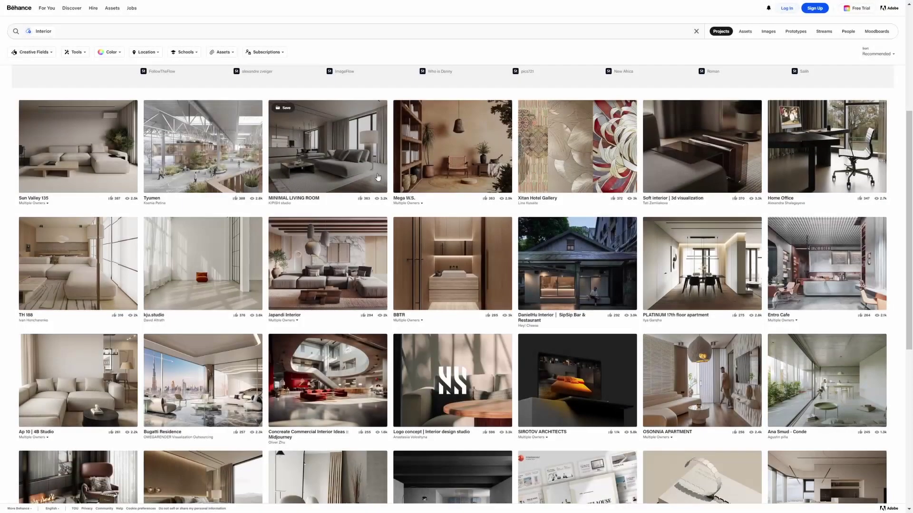
Switch to Behance and examine the interior project results for a suitable reference image.
scroll(374, 179, down, 2)
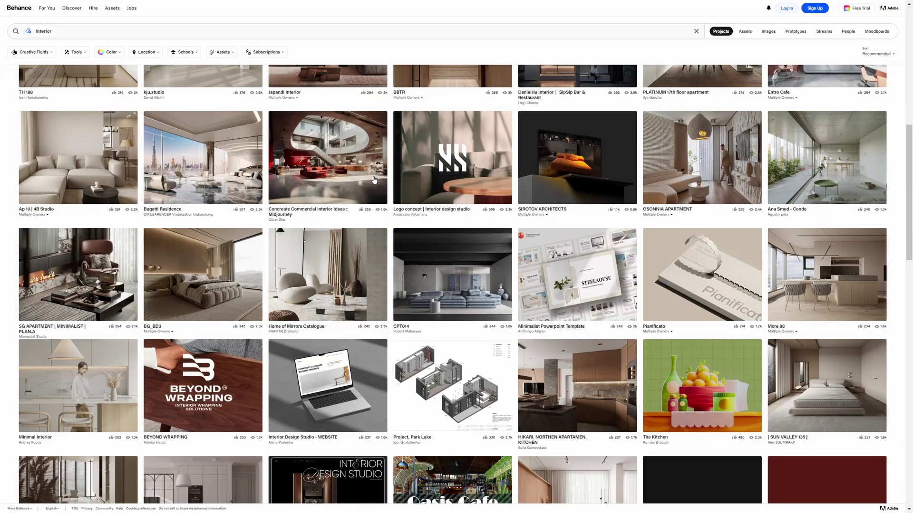
scroll(372, 178, down, 15)
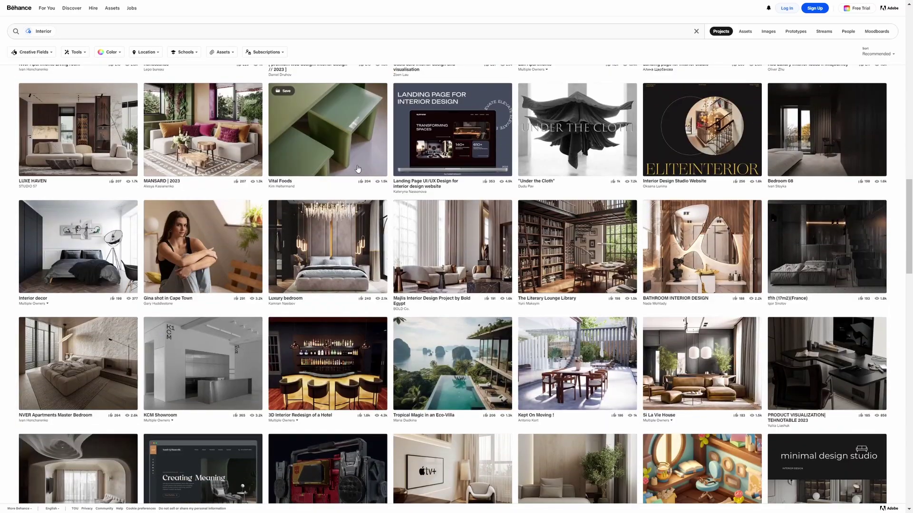
scroll(357, 166, down, 10)
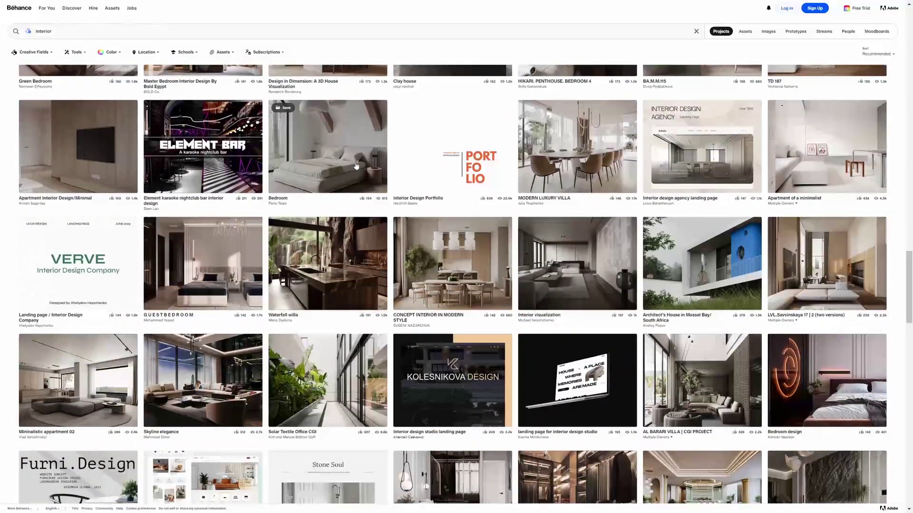
scroll(606, 260, down, 6)
scroll(607, 259, down, 20)
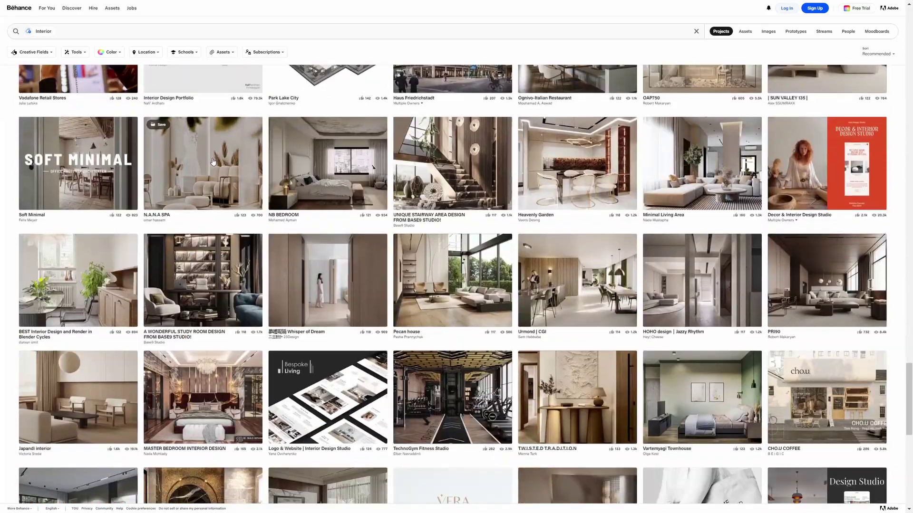
scroll(212, 162, down, 3)
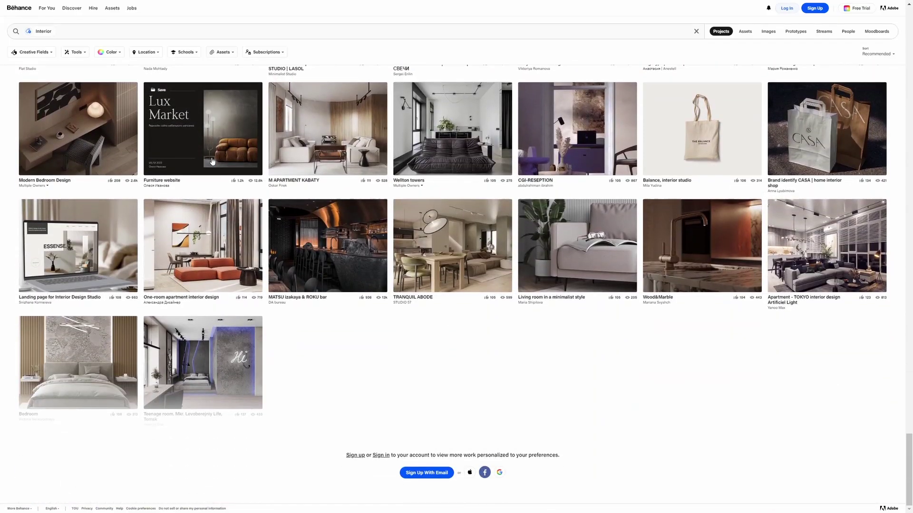
scroll(351, 252, up, 7)
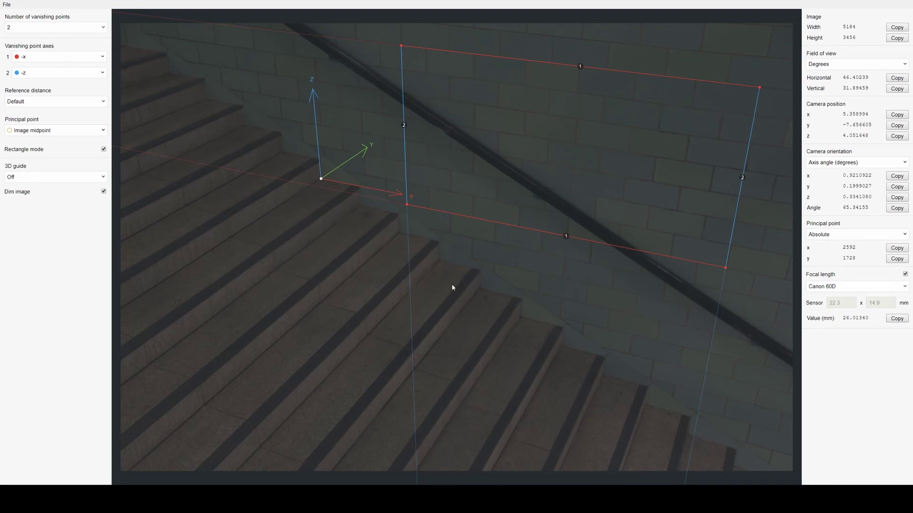
In fSpy, fine-tune the vanishing point rectangle's corners on the brick wall and set the first vanishing point axis to -y.
drag(409, 207, 408, 204)
drag(402, 47, 401, 45)
drag(759, 89, 777, 85)
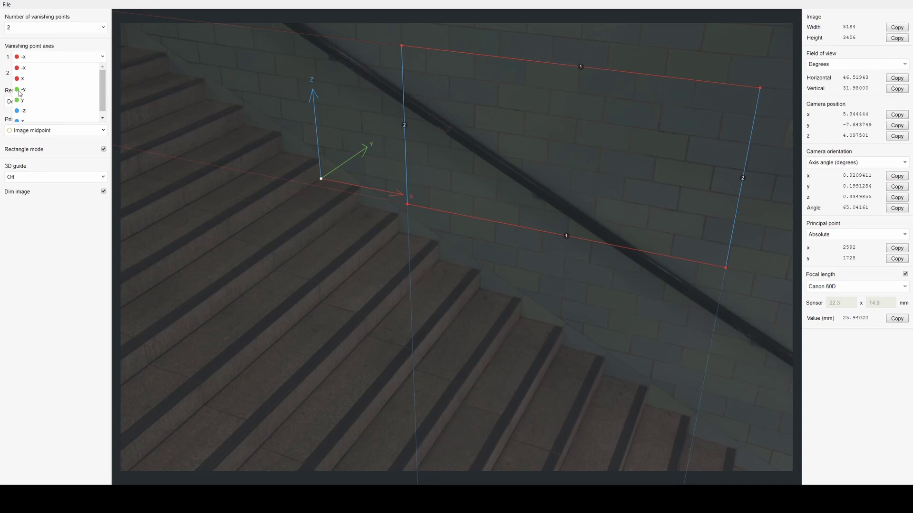
click(20, 93)
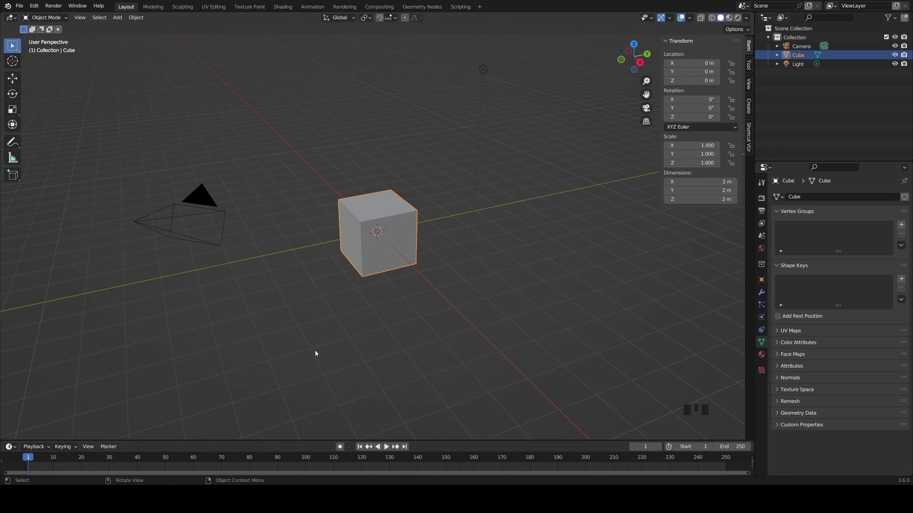
Switch to Blender and delete the default camera, cube and light.
key(a)
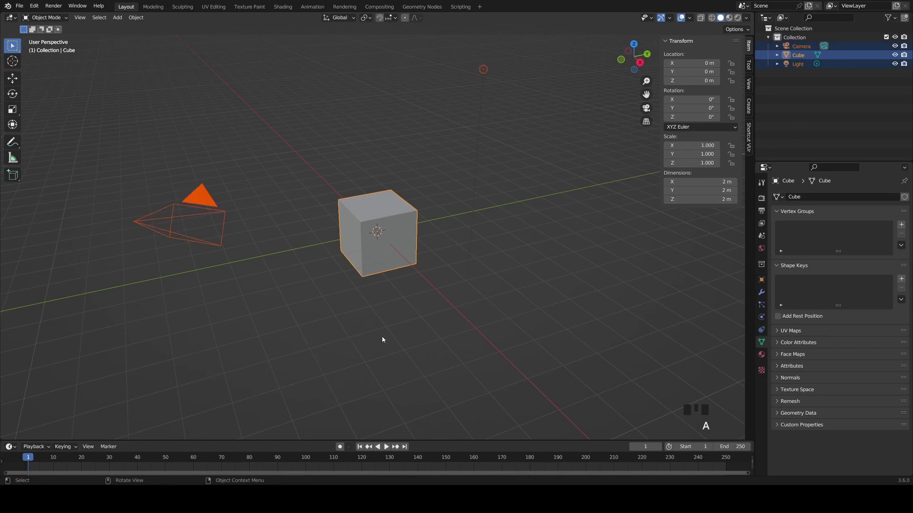
key(x)
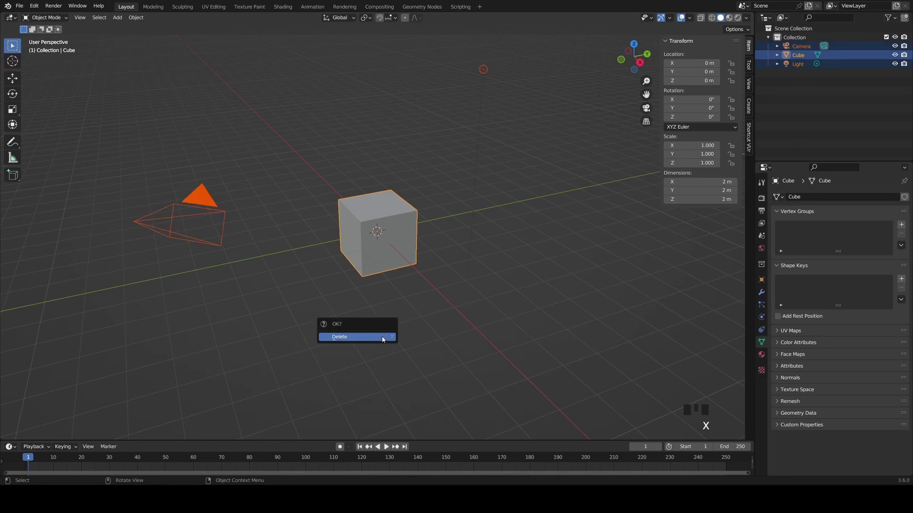
click(382, 339)
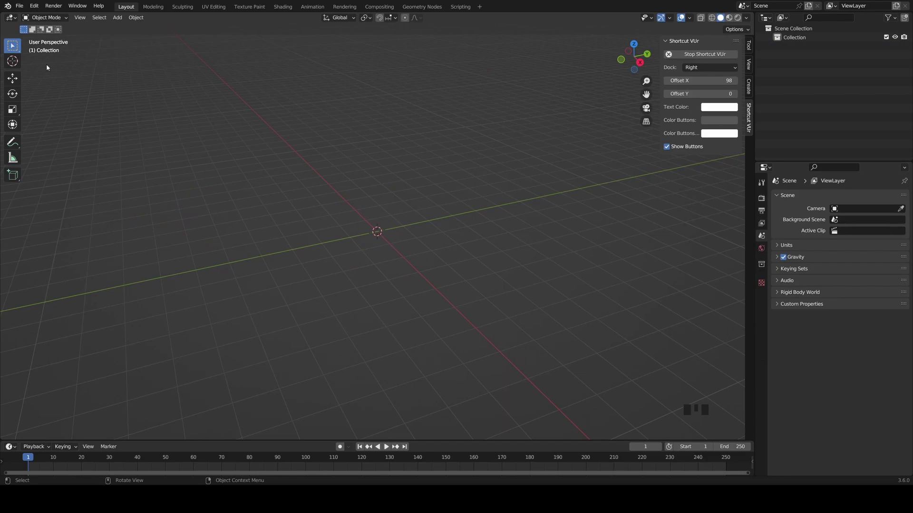
Import the fspy.fspy project and set the imported camera's X rotation to 90°.
click(17, 7)
mouse_move(46, 127)
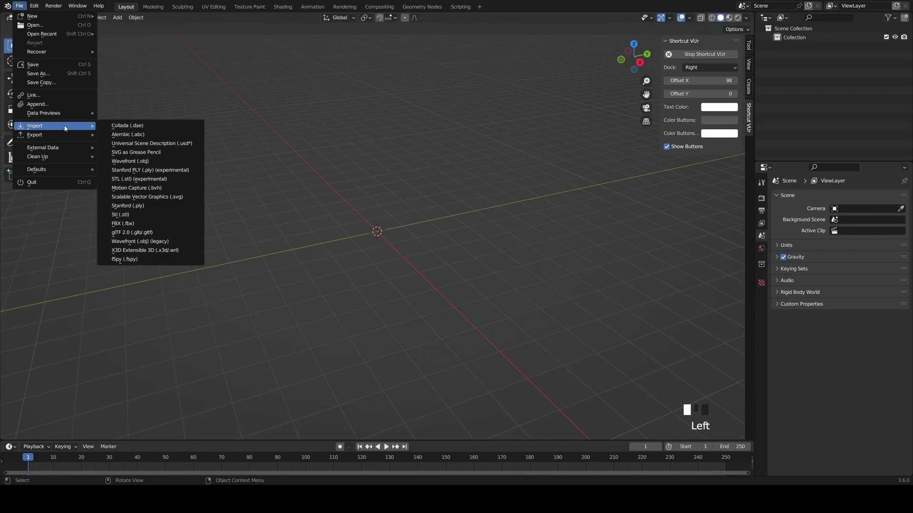
click(132, 260)
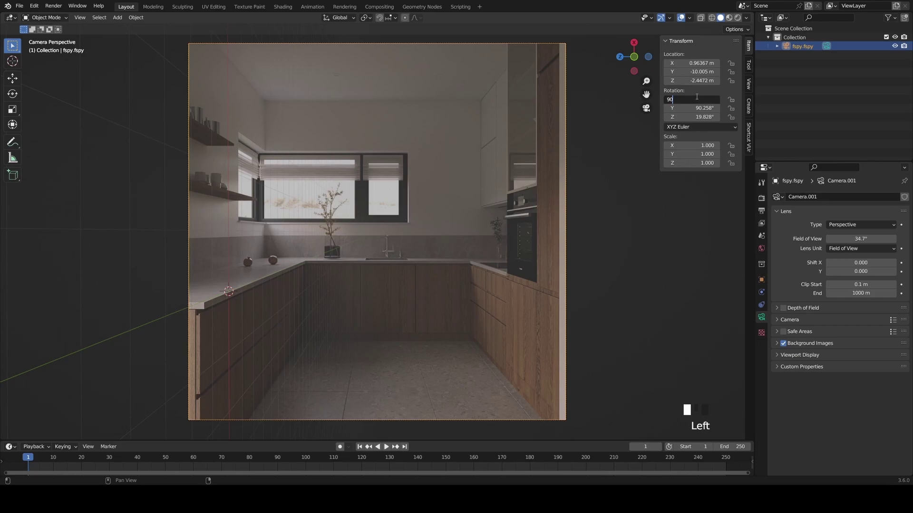
key(Return)
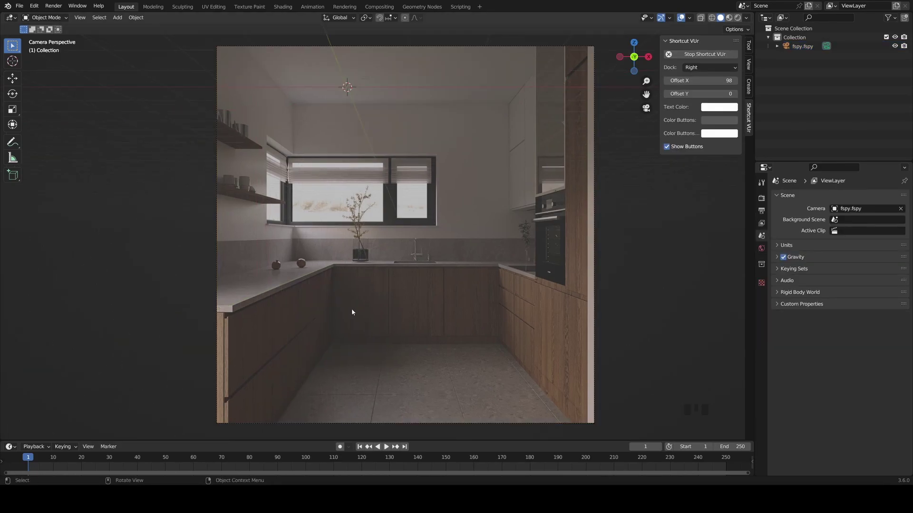
Add a cube, make the viewport see-through, and move the cube towards the room's back corner in the photo.
key(shift+a)
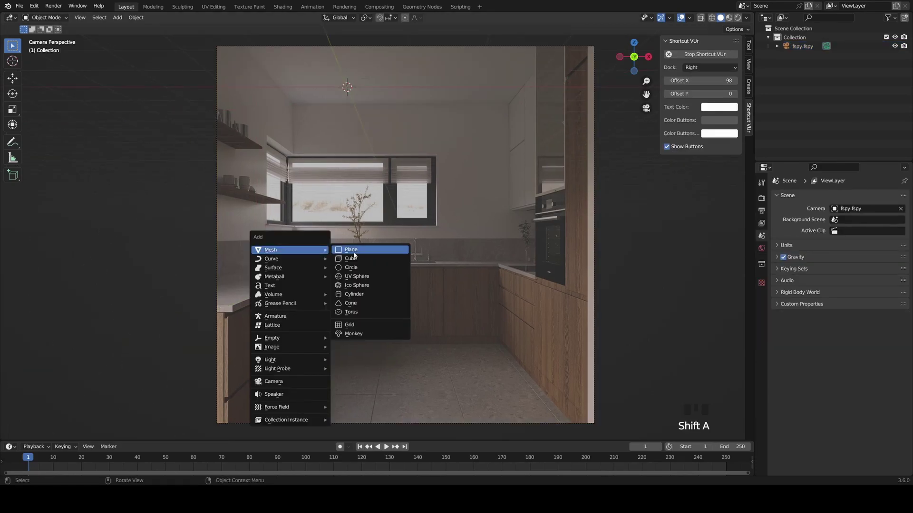
click(351, 258)
shift+middle_drag(354, 157, 427, 234)
scroll(427, 234, up, 5)
key(alt+z)
key(g)
click(462, 177)
Enter Edit Mode on the room cube and select its geometry near the room's back corner.
scroll(446, 143, up, 6)
shift+middle_drag(436, 87, 463, 164)
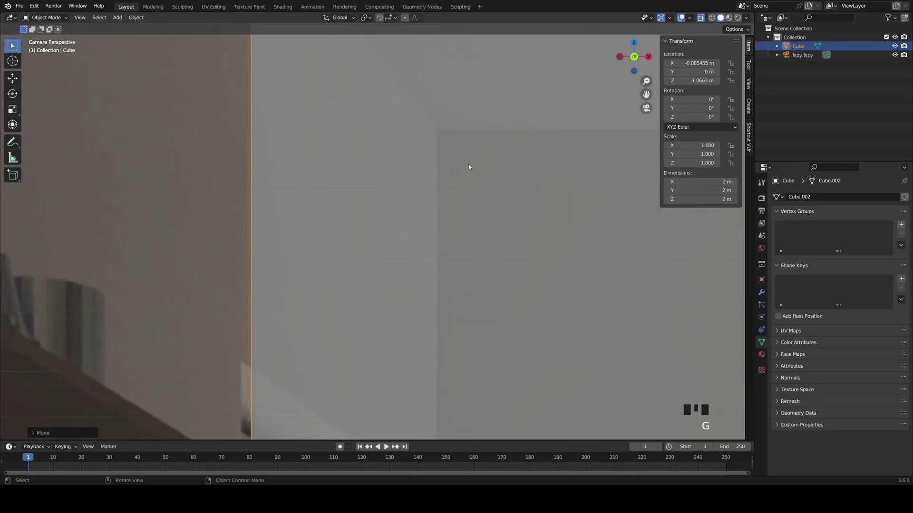
scroll(468, 167, down, 3)
scroll(434, 198, up, 3)
shift+middle_drag(426, 214, 332, 198)
key(Tab)
click(456, 159)
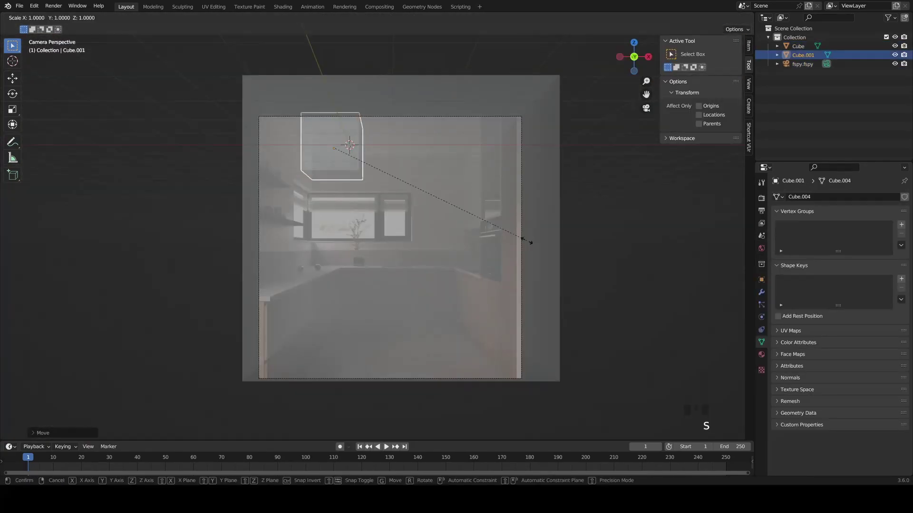
Move the flat countertop block to the near end of the side counter and adjust its selected face along Z.
key(g)
key(g)
click(387, 309)
shift+middle_drag(387, 309, 396, 408)
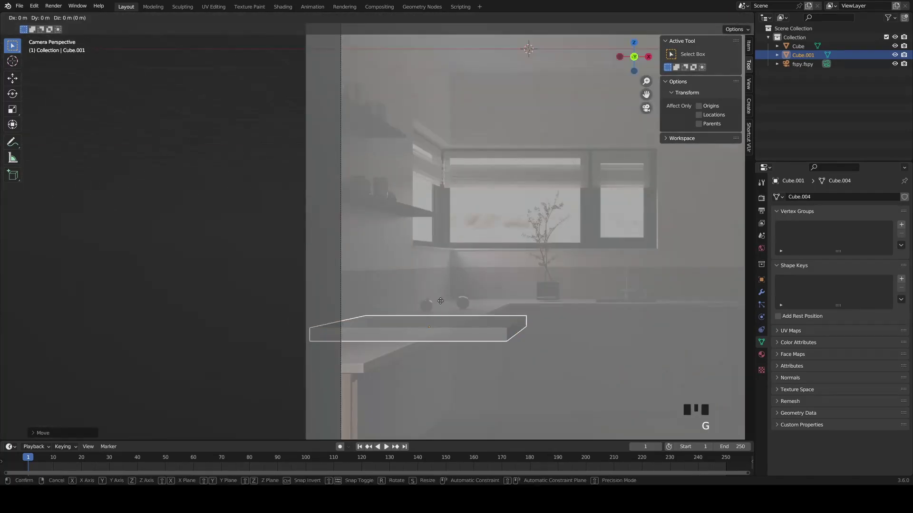
key(g)
key(z)
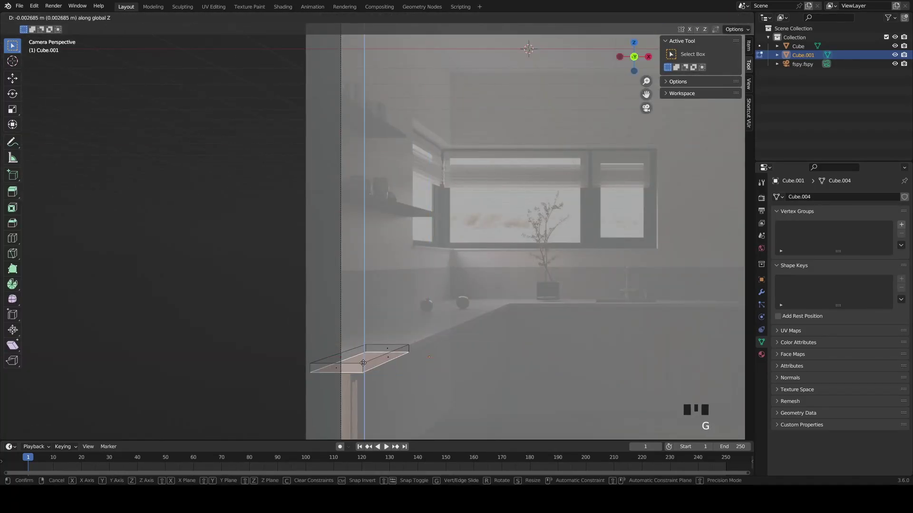
click(363, 363)
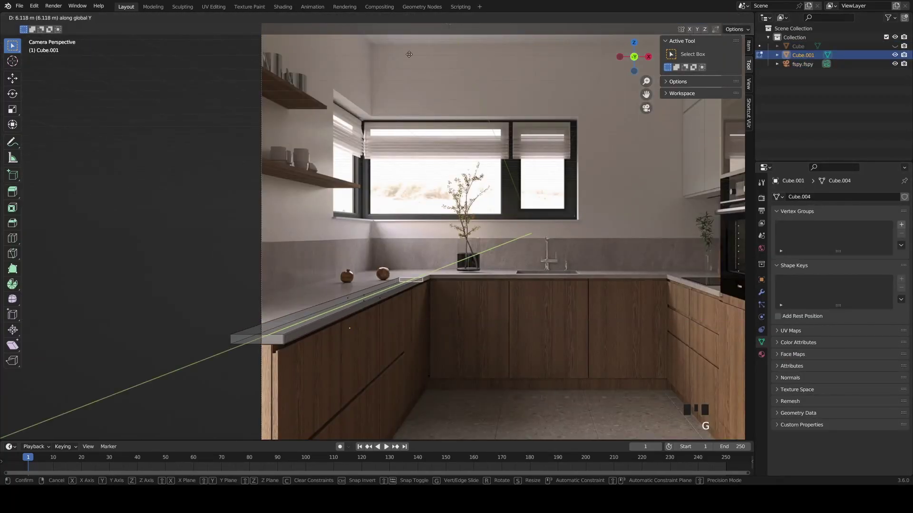
Undo the last two countertop edits and try raising the countertop block along Z.
key(ctrl+z)
key(ctrl+z)
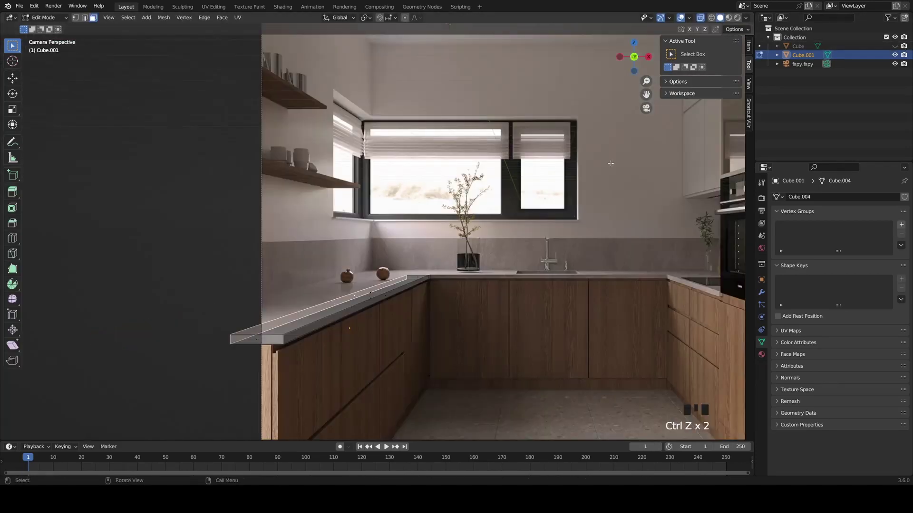
key(g)
key(z)
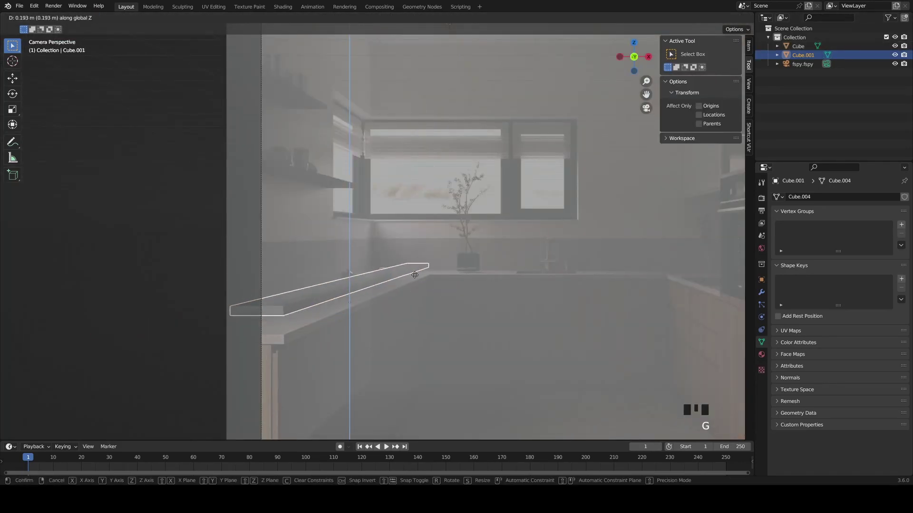
key(ctrl+z)
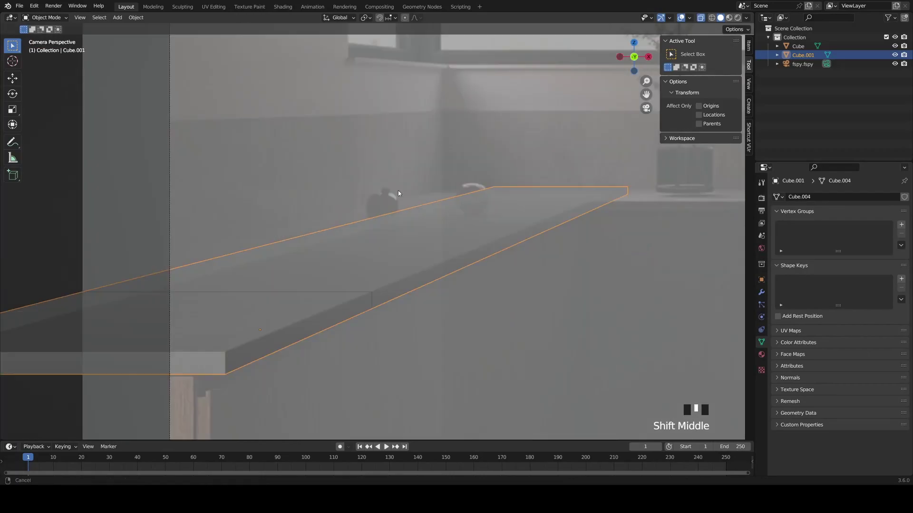
Try to fit the countertop block's height to the photographed side counter by shifting it along Z.
key(g)
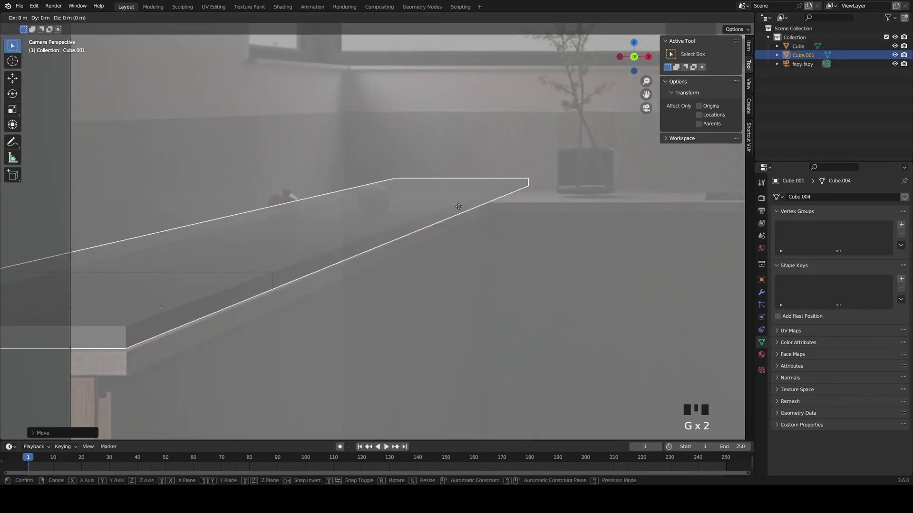
key(z)
click(458, 230)
key(g)
key(z)
click(407, 185)
shift+middle_drag(483, 159, 520, 135)
key(ctrl+z)
key(ctrl+z)
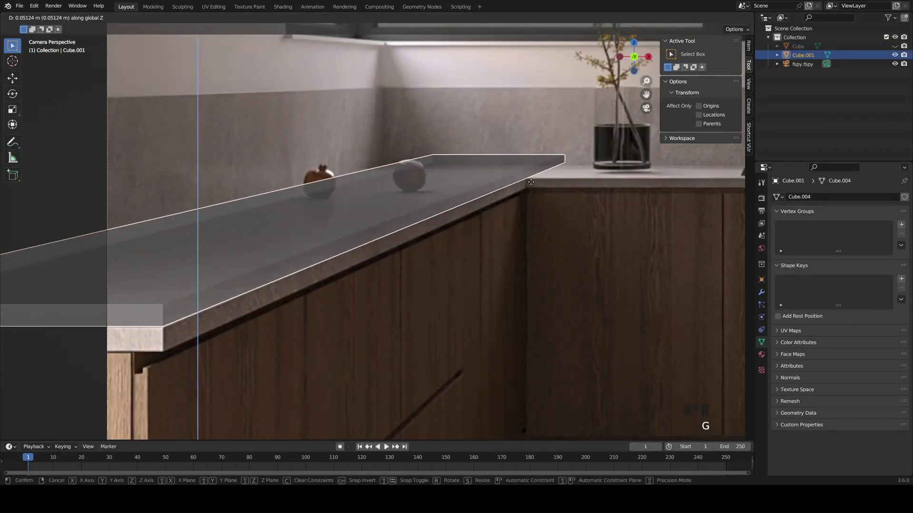
Reposition the countertop block along Y and Z to match the side counter in the photo.
key(g)
key(g)
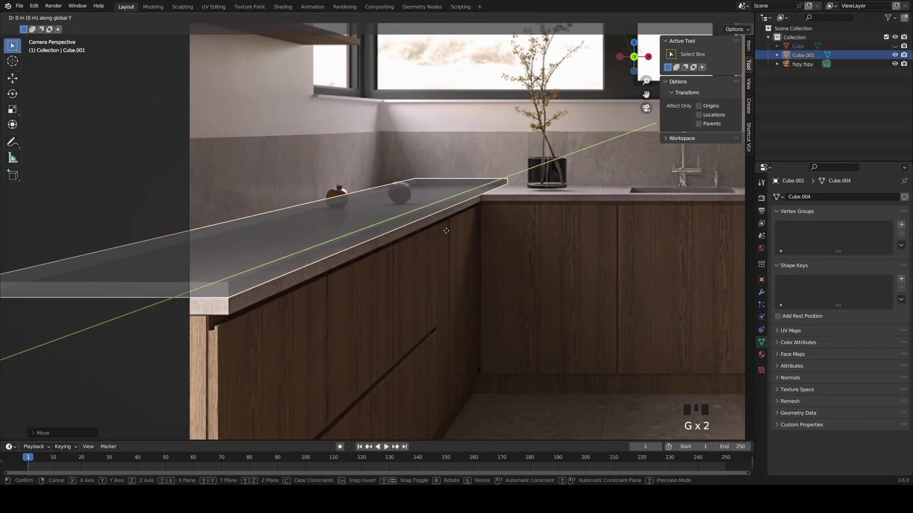
click(446, 230)
key(g)
key(z)
click(485, 131)
Move the selected face of the countertop mesh along X to match the counter's front edge.
key(Tab)
key(g)
key(x)
click(450, 230)
shift+middle_drag(450, 230, 328, 224)
Add a loop cut to the countertop at the inner corner and extrude the end section along the back wall.
key(3)
key(ctrl+r)
scroll(361, 206, up, 7)
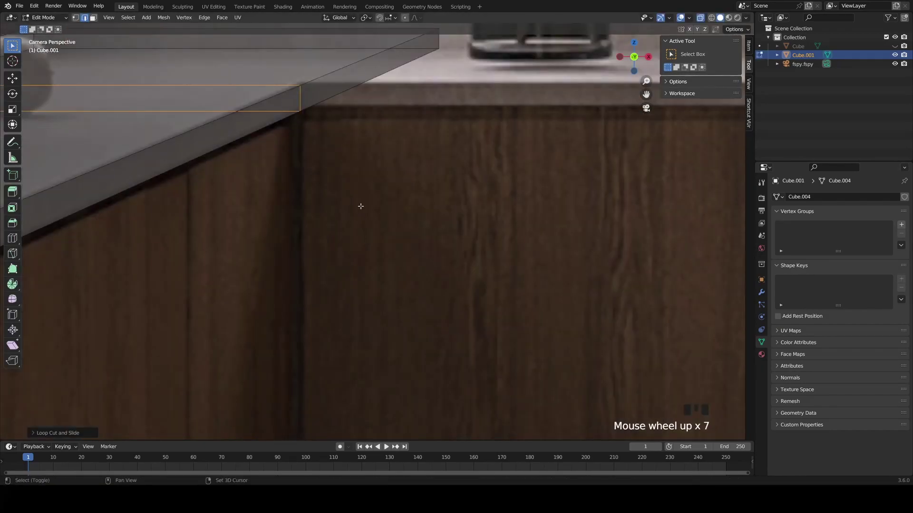
scroll(361, 206, down, 7)
key(e)
click(557, 193)
Move the extruded countertop section along Y to line up with the back counter in the photo.
key(3)
key(g)
key(y)
click(543, 268)
scroll(543, 267, up, 6)
key(g)
key(y)
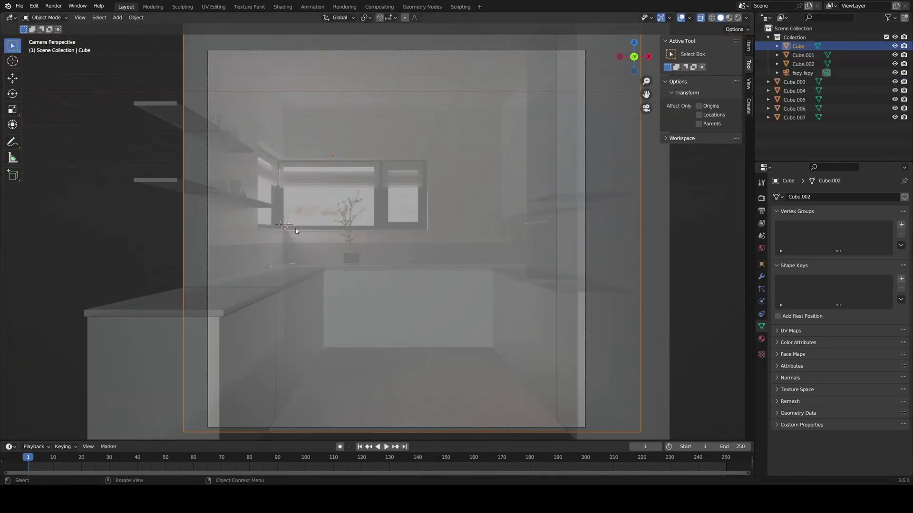
Add a cube at the 3D cursor and position it over the corner window with its base at the sill.
key(shift+a)
click(332, 221)
scroll(361, 332, up, 4)
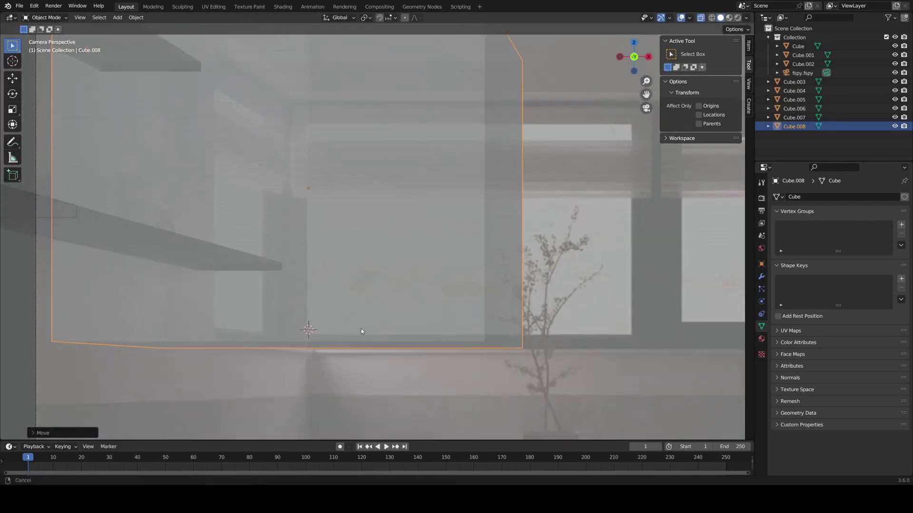
key(g)
key(z)
shift+middle_drag(362, 331, 434, 377)
right_click(441, 370)
key(KP_7)
key(KP_0)
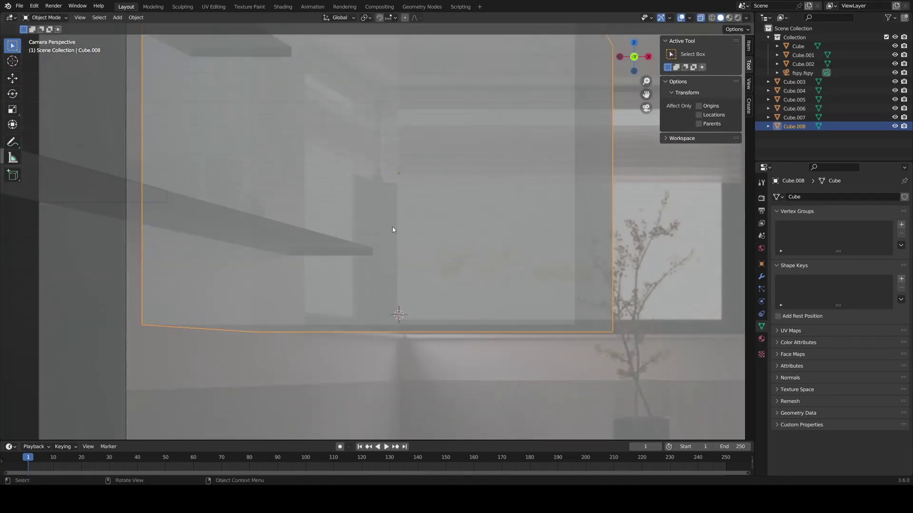
Move the end face of the window cube along X to the far edge of the window frame in the photo.
scroll(392, 229, down, 5)
key(Tab)
key(g)
key(x)
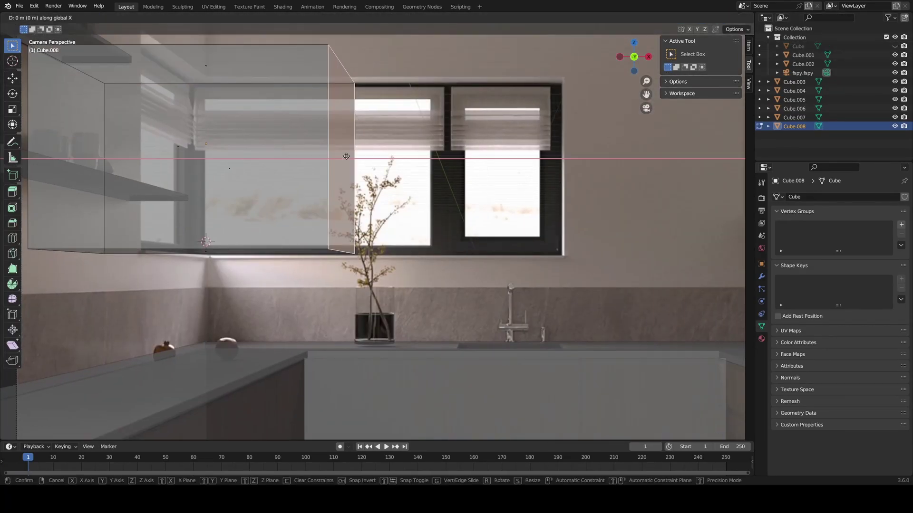
click(568, 157)
Shift the window cube's geometry along Y to fit the back wall and finish editing its mesh.
scroll(439, 168, up, 3)
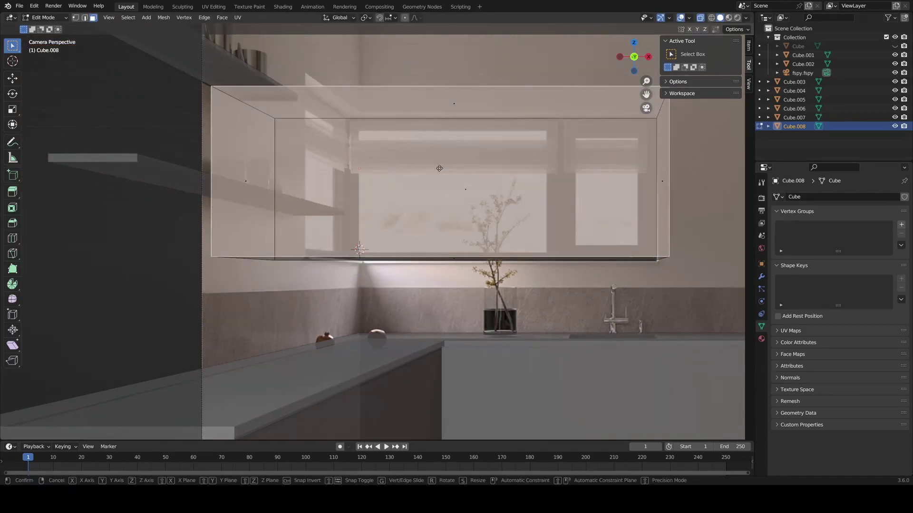
key(y)
click(433, 120)
key(Tab)
Add two evenly spaced horizontal loop cuts around the base cabinets, Cube.002.
middle_drag(433, 120, 409, 379)
click(510, 337)
click(503, 263)
click(409, 379)
key(KP_0)
shift+middle_drag(564, 265, 402, 145)
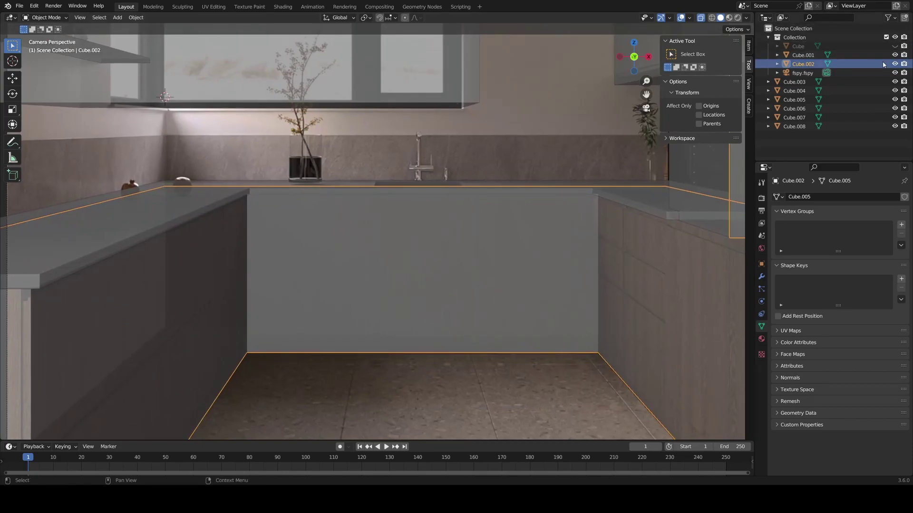
key(Tab)
key(ctrl+r)
scroll(562, 263, up, 1)
click(564, 262)
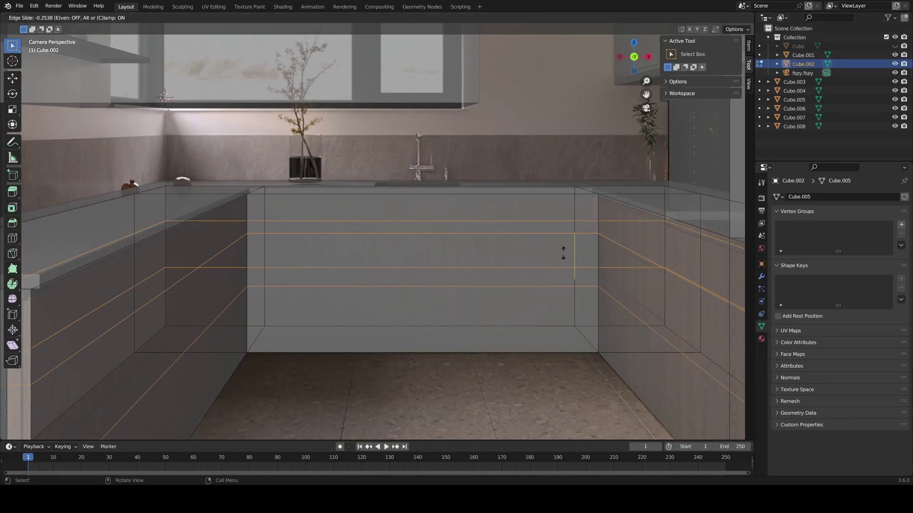
right_click(565, 254)
Move the horizontal edge loops of the base cabinets up along Z to match the drawer lines in the photo.
key(g)
key(z)
click(604, 237)
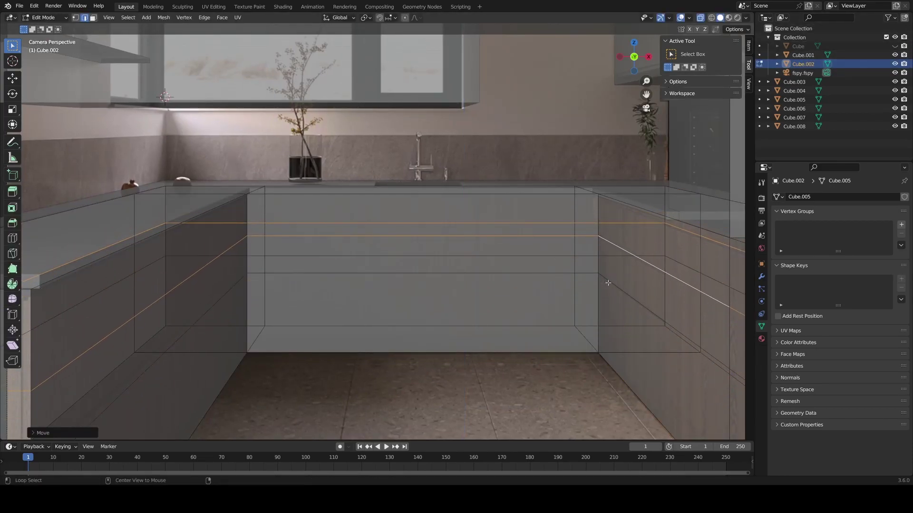
Add a vertical loop cut across the right-hand base cabinet, slide it towards the back corner and finish editing the mesh.
middle_drag(607, 283, 464, 277)
key(3)
click(646, 108)
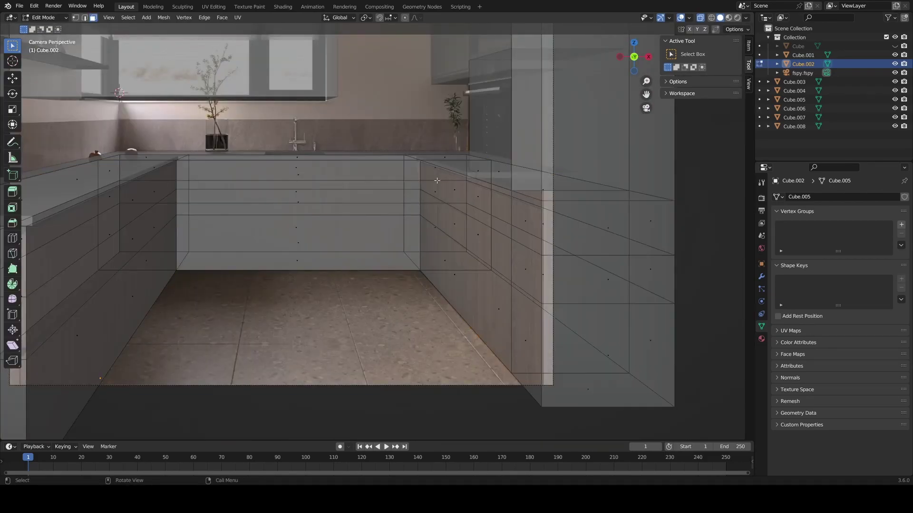
key(ctrl+r)
click(479, 177)
click(462, 173)
middle_drag(456, 177, 485, 238)
click(646, 109)
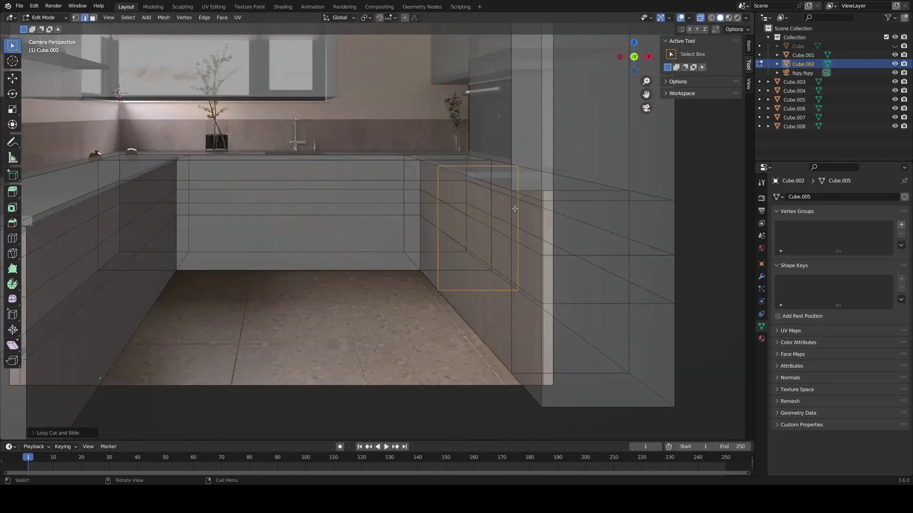
key(Tab)
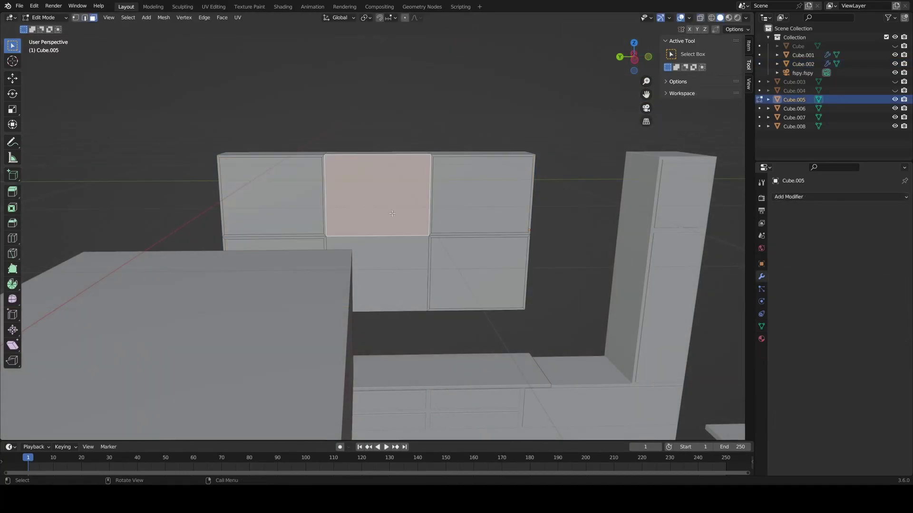
Inset the two middle front faces of the wall cabinet together as one tall door.
shift+click(391, 267)
key(i)
click(511, 285)
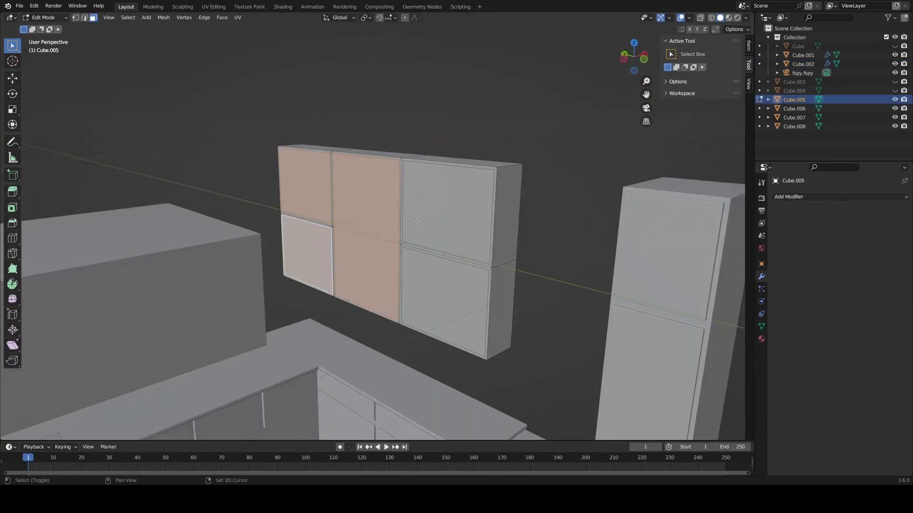
Extrude all the door faces of the wall cabinet outward along their normals.
shift+click(446, 211)
shift+click(445, 305)
key(e)
click(114, 402)
text(.0)
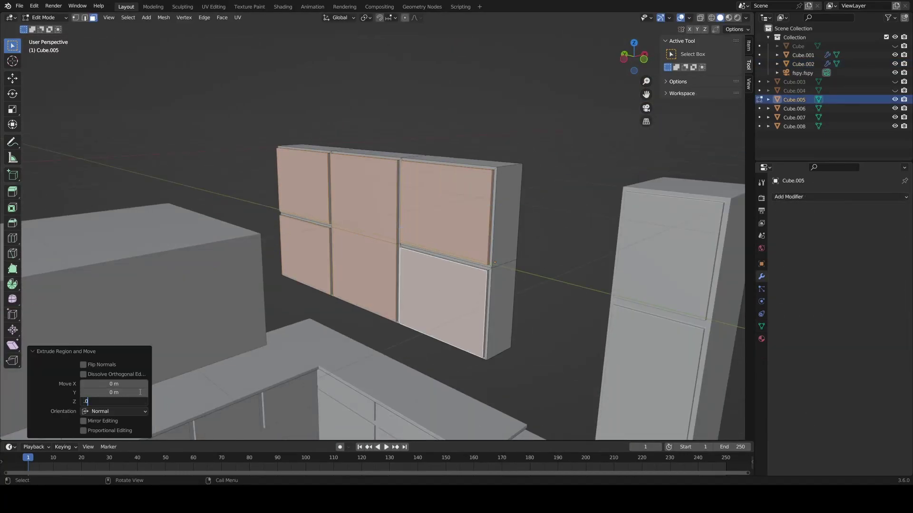
Apply the wall cabinet's scale and give it a Bevel modifier with a 0.005 m amount and 3 segments.
key(ctrl+a)
click(318, 213)
click(839, 197)
click(727, 231)
click(866, 246)
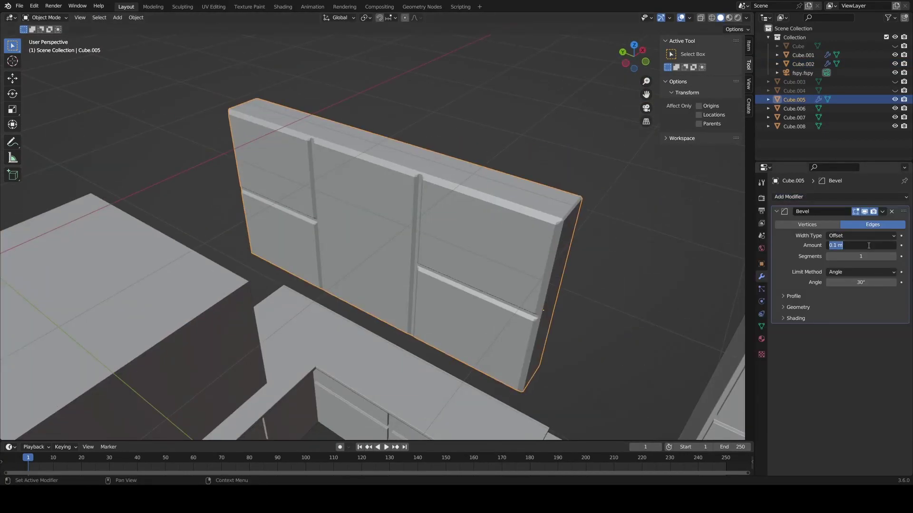
text(0)
key(Return)
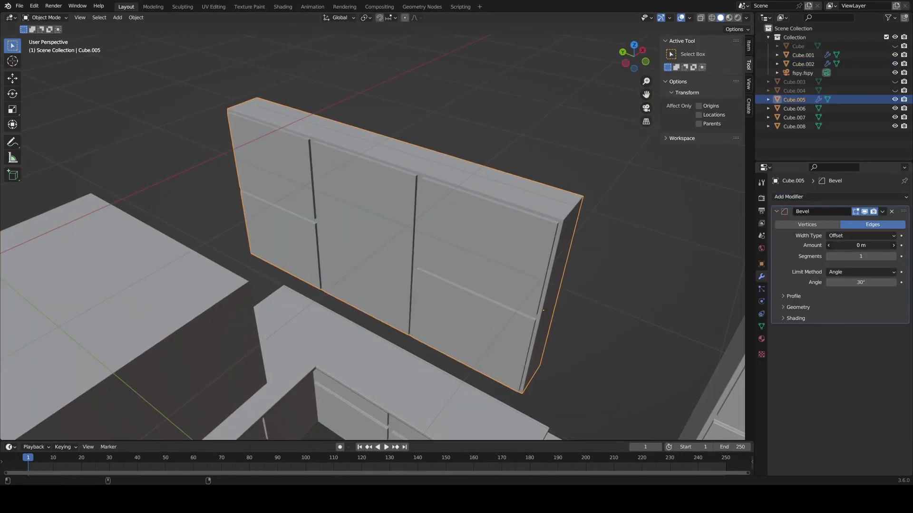
drag(861, 245, 866, 245)
drag(860, 257, 879, 256)
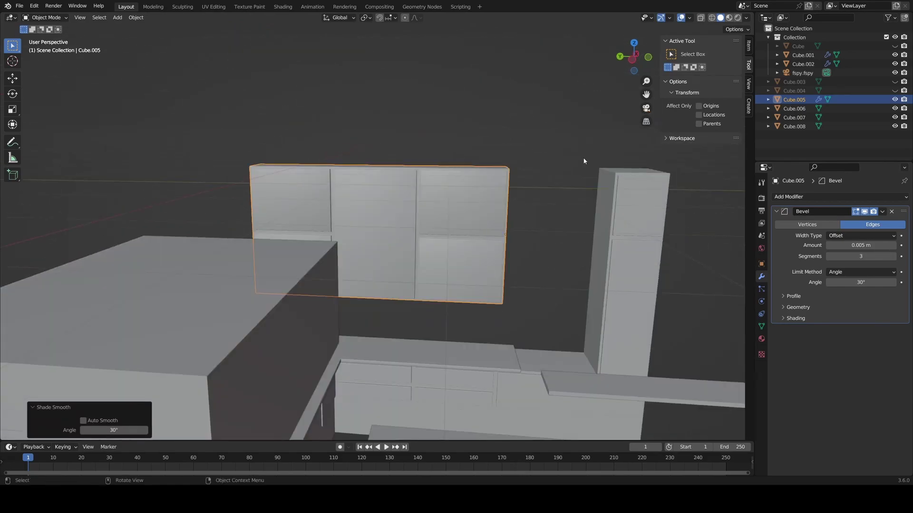
Hide the finished upper cabinets Cube.004 and Cube.005 and add two horizontal loop cuts to the Cube.003 cabinet.
shift+middle_drag(585, 161, 543, 112)
click(895, 91)
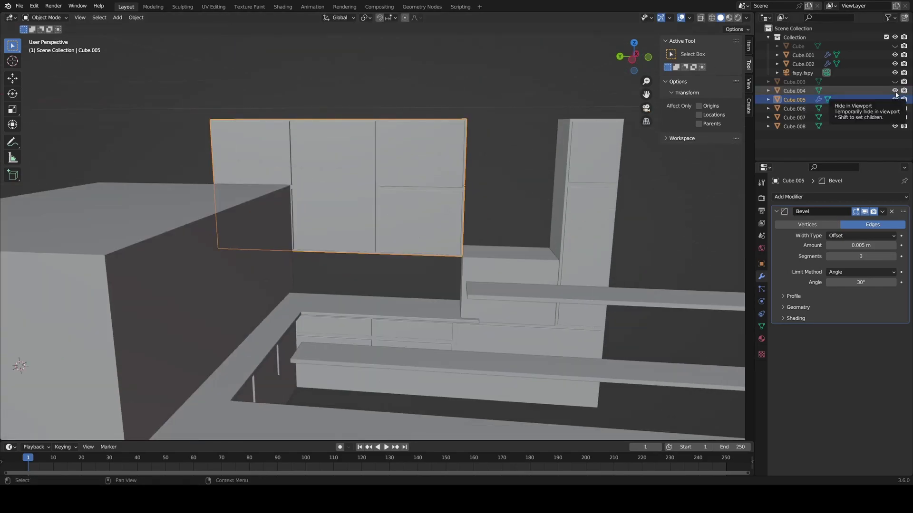
click(894, 90)
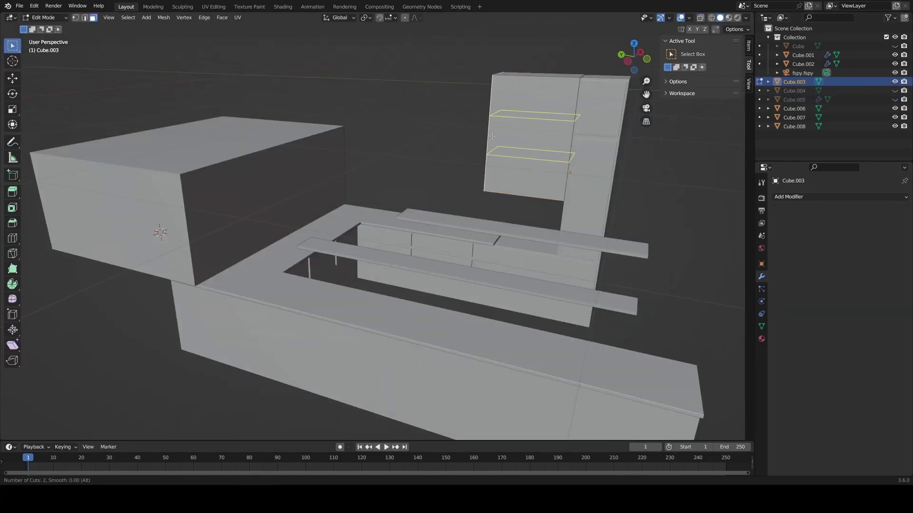
click(492, 137)
key(2)
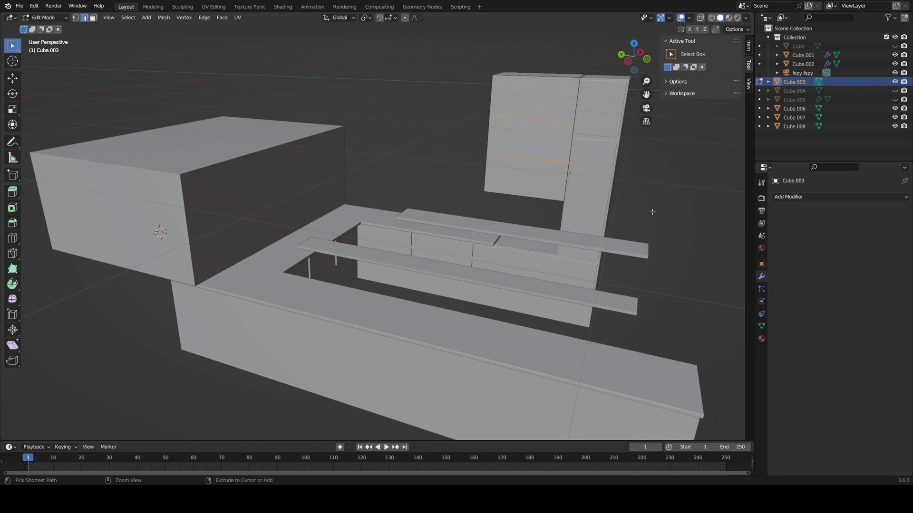
Inset the front faces of the Cube.003 cabinet to outline its three open shelf compartments, undoing the first attempt.
key(ctrl+3)
key(i)
click(687, 210)
key(ctrl+z)
key(i)
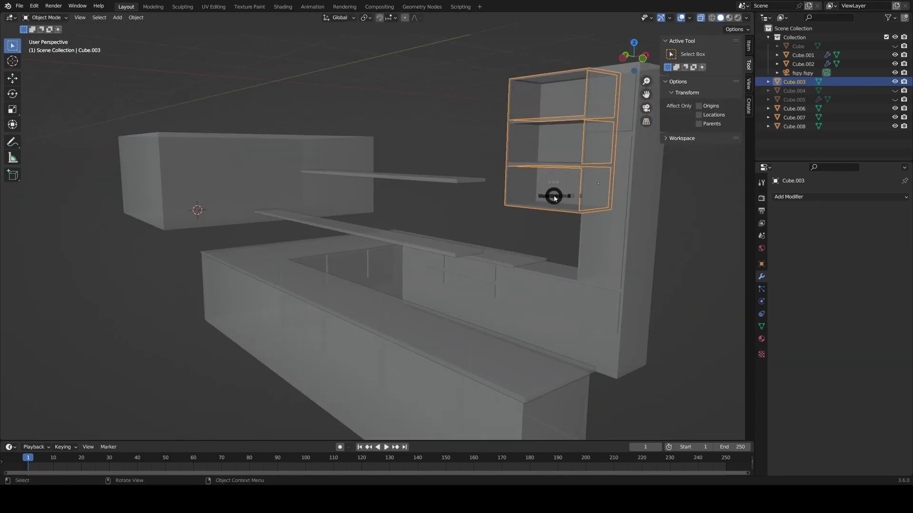
Add 3-segment Bevel modifiers to the open shelf cabinet at 0.005 m and the upper wall shelf at 0.004 m.
click(789, 197)
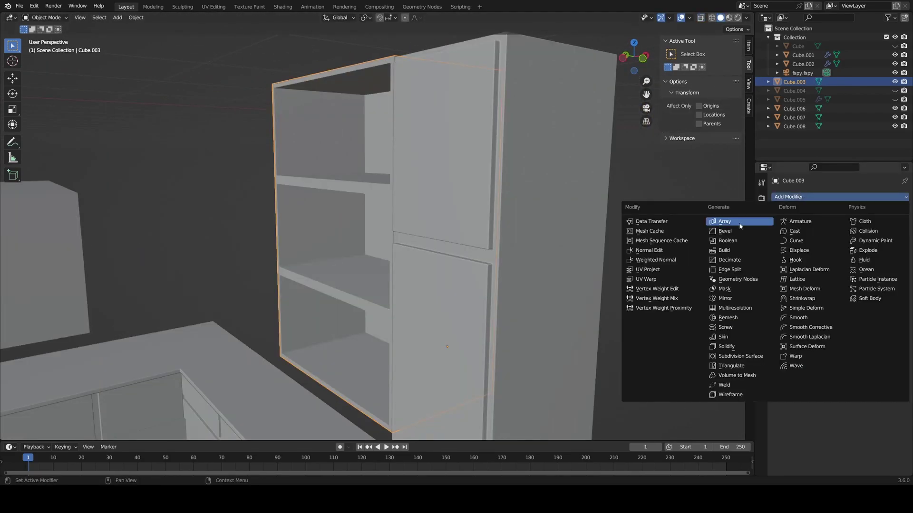
click(724, 231)
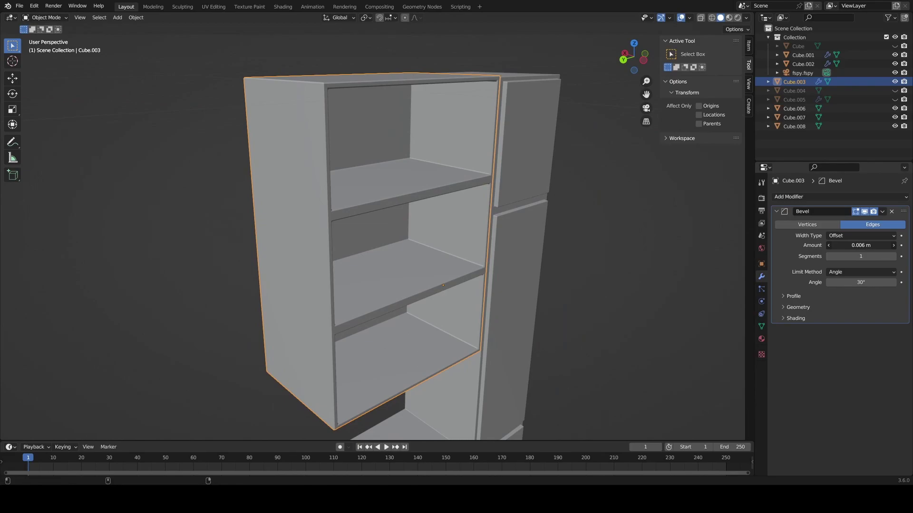
middle_drag(361, 157, 451, 164)
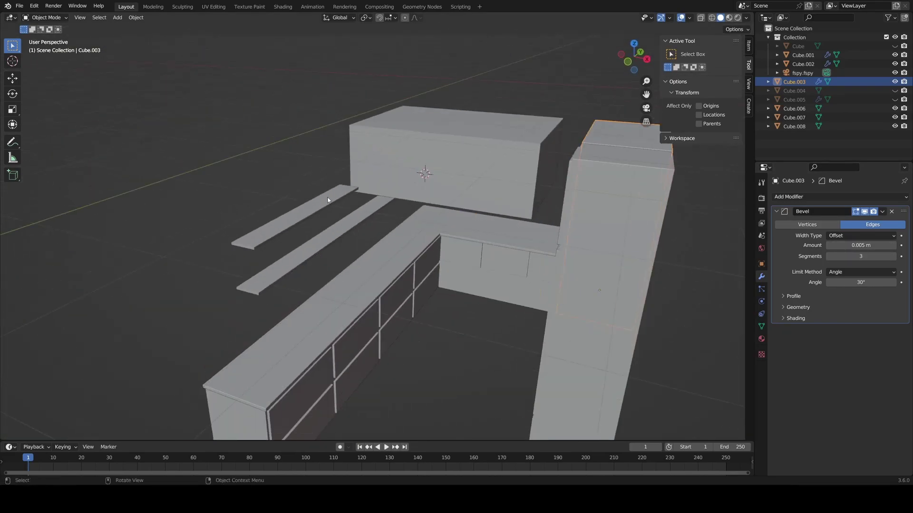
middle_drag(666, 228, 733, 229)
drag(860, 245, 870, 245)
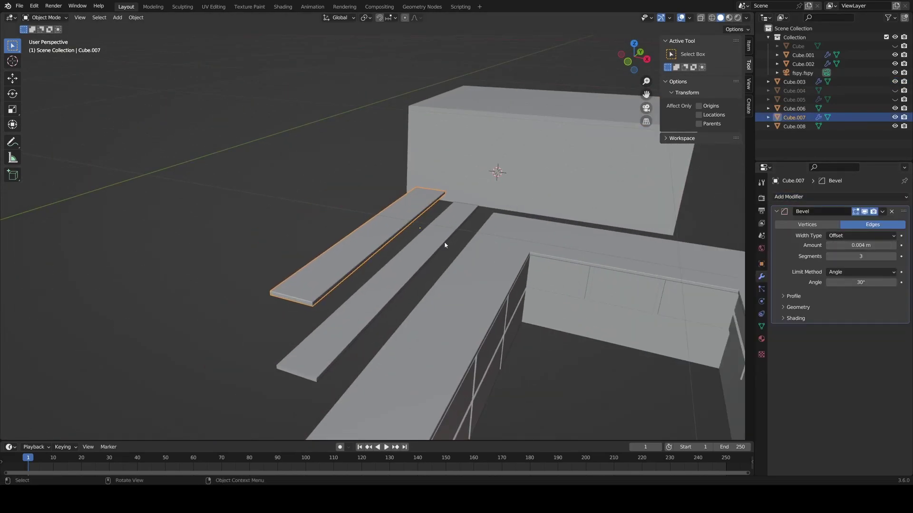
Try adding a separate Bevel modifier to the lower wall shelf and undo it.
drag(444, 245, 435, 252)
click(435, 252)
click(789, 196)
click(724, 231)
drag(860, 246, 843, 245)
key(ctrl+z)
key(ctrl+z)
key(ctrl+z)
key(ctrl+z)
Apply the upper wall shelf's scale and copy its Bevel modifier to the lower wall shelf.
key(ctrl+a)
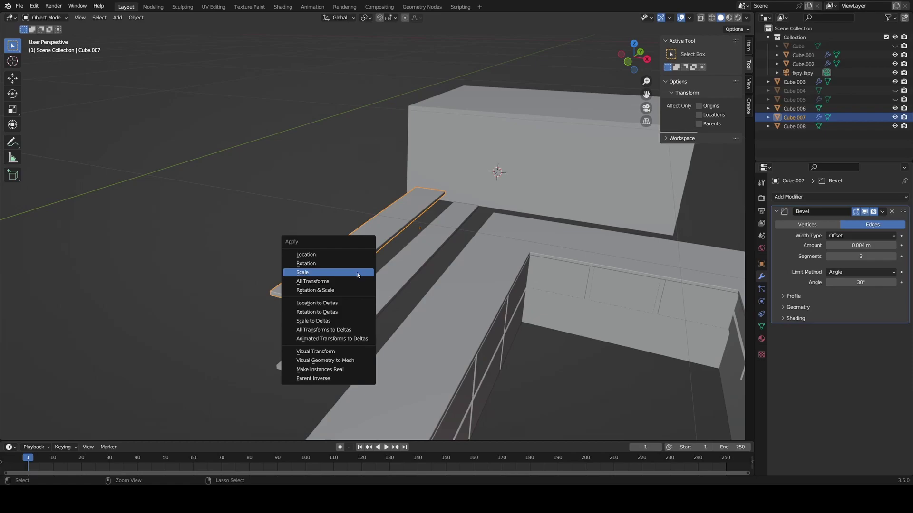
click(358, 275)
shift+click(361, 304)
key(ctrl+l)
click(328, 340)
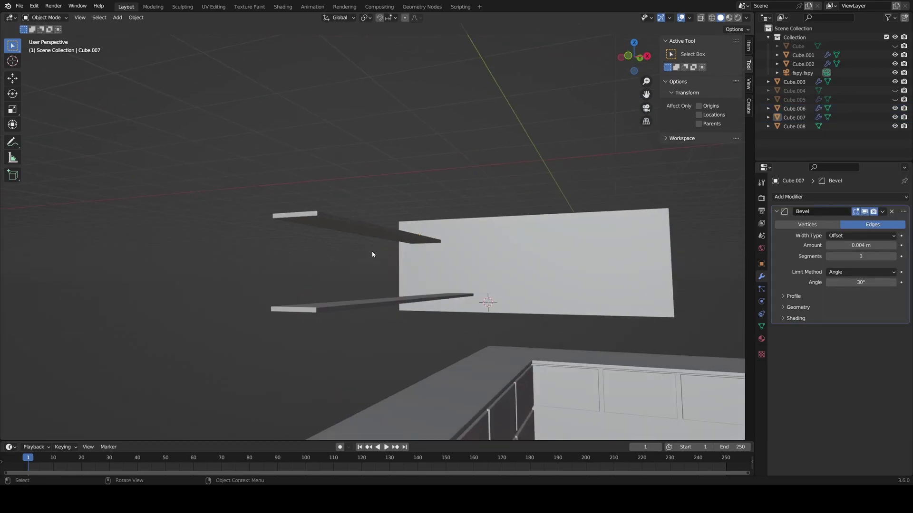
Add Bevel and Solidify modifiers to the room cube and reorder them so Solidify comes before Bevel.
middle_drag(372, 251, 594, 132)
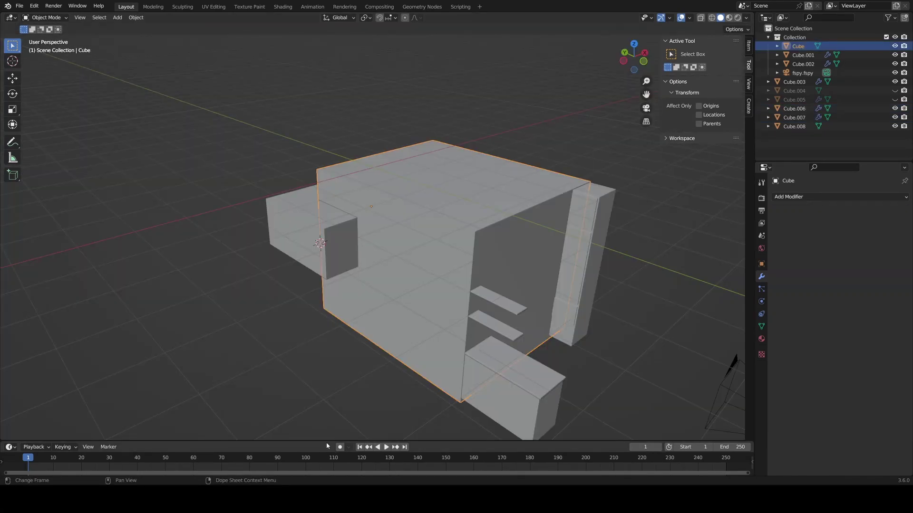
click(868, 197)
click(727, 233)
click(797, 198)
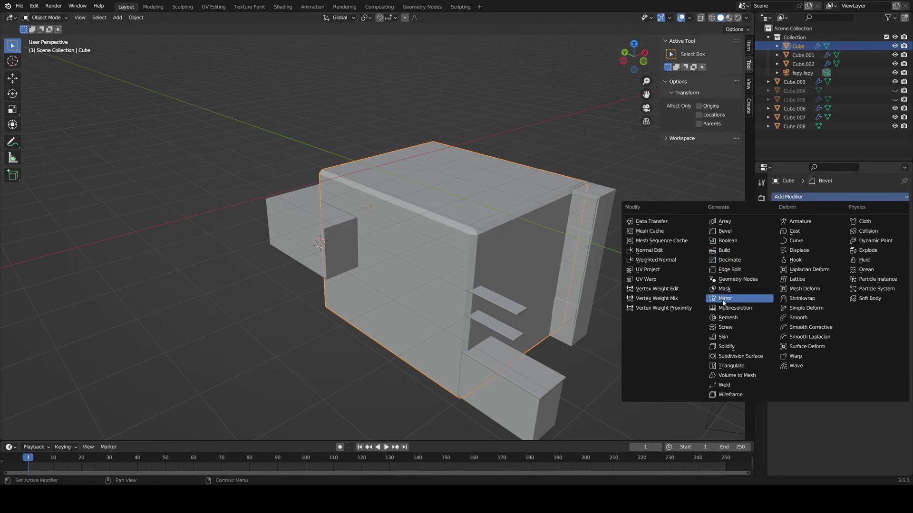
click(727, 346)
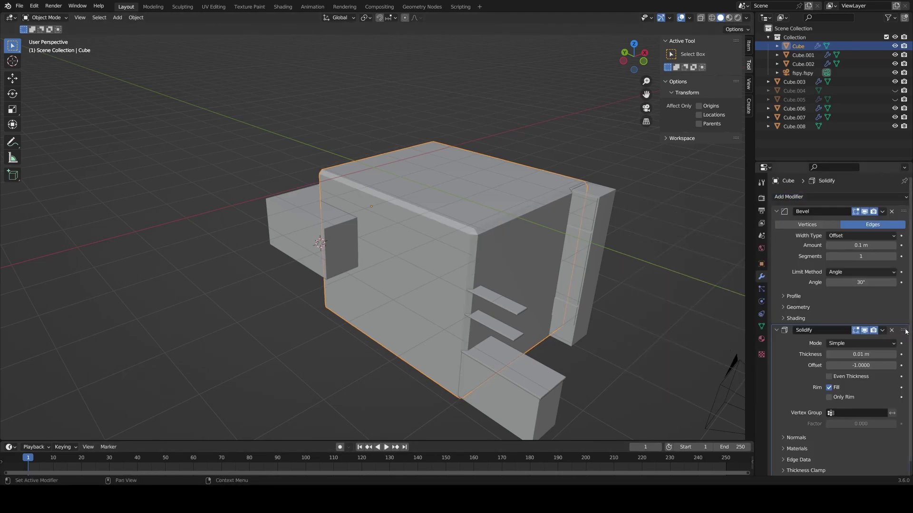
drag(903, 330, 896, 204)
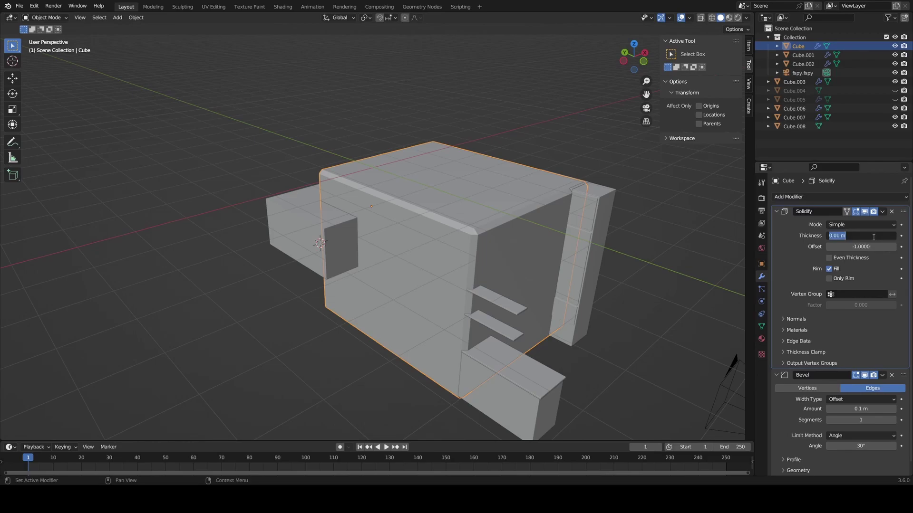
Set the room's Solidify thickness to -0.1 m and Bevel amount to 0.02 m, and apply the object's scale.
key(Return)
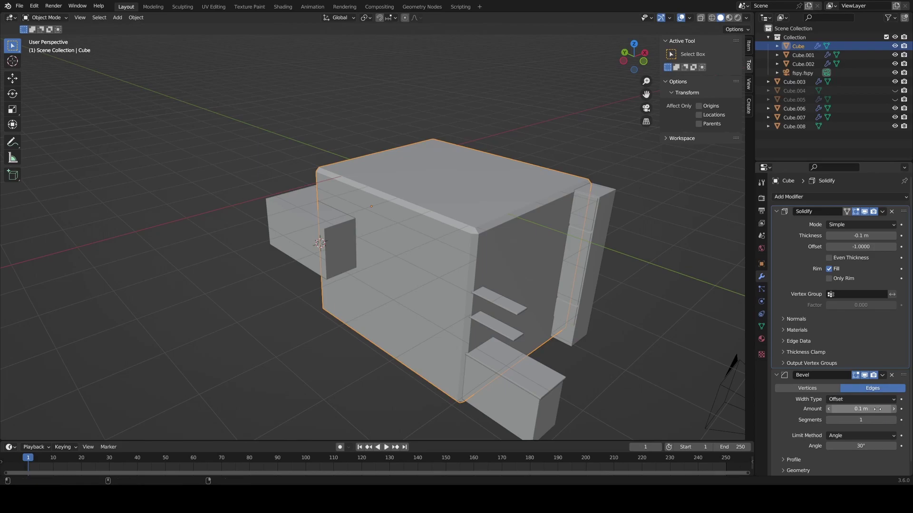
drag(877, 409, 858, 409)
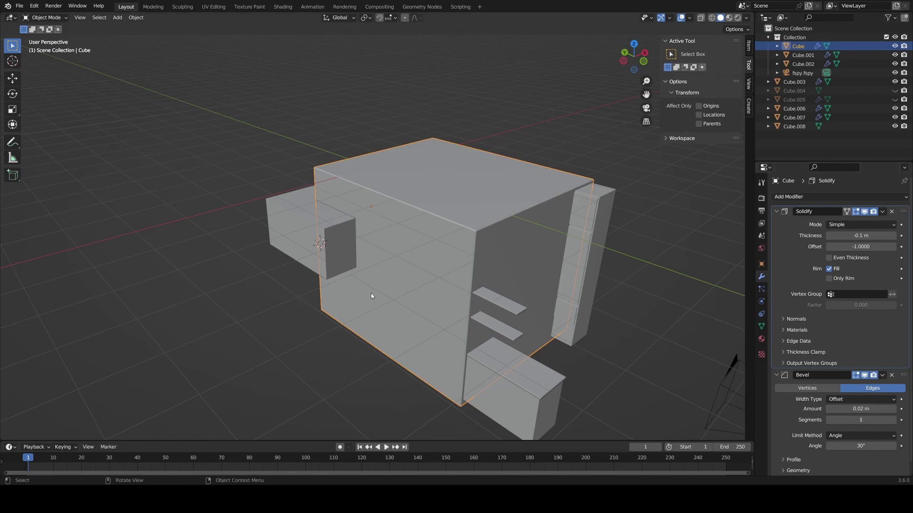
key(ctrl+a)
click(447, 237)
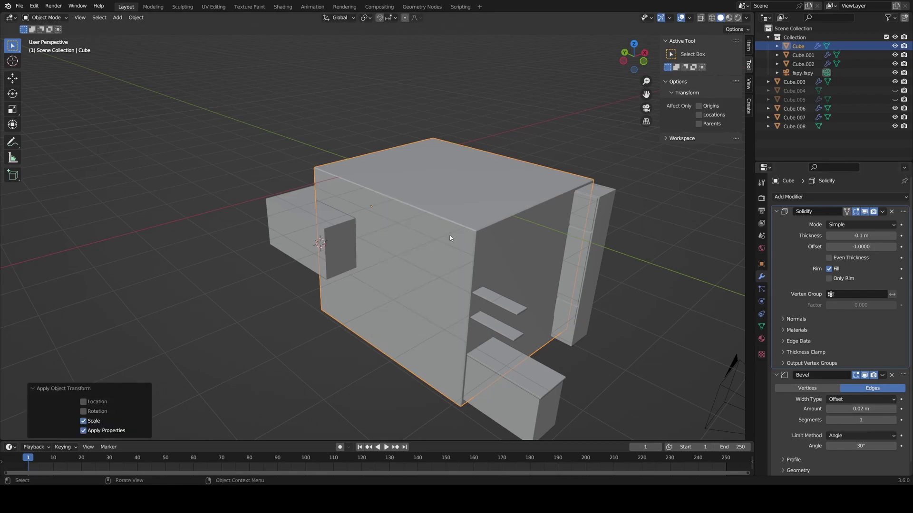
Move the window cube, Cube.008, into a new collection named Booleans.
scroll(475, 270, up, 3)
scroll(422, 282, up, 2)
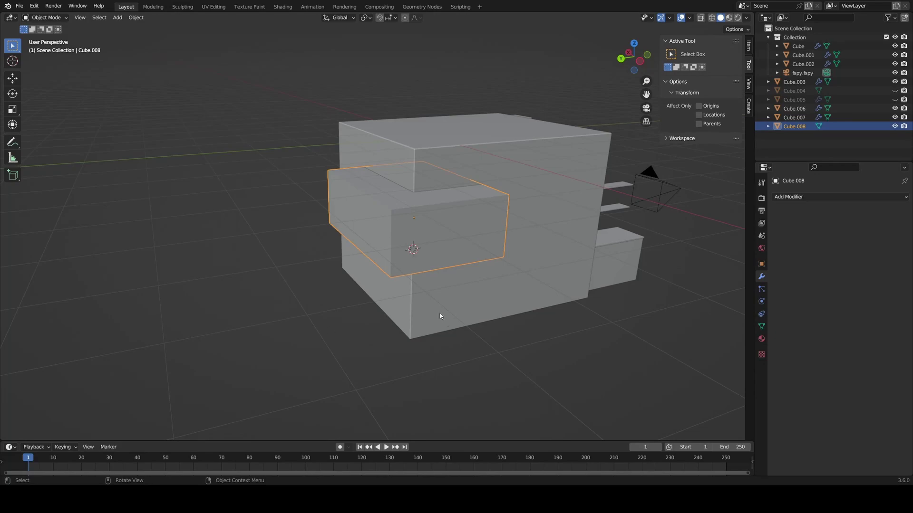
key(m)
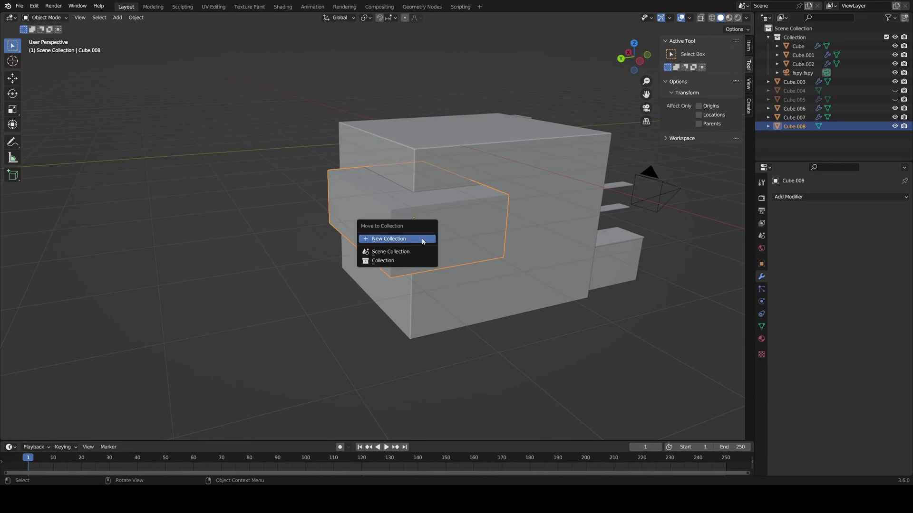
click(422, 239)
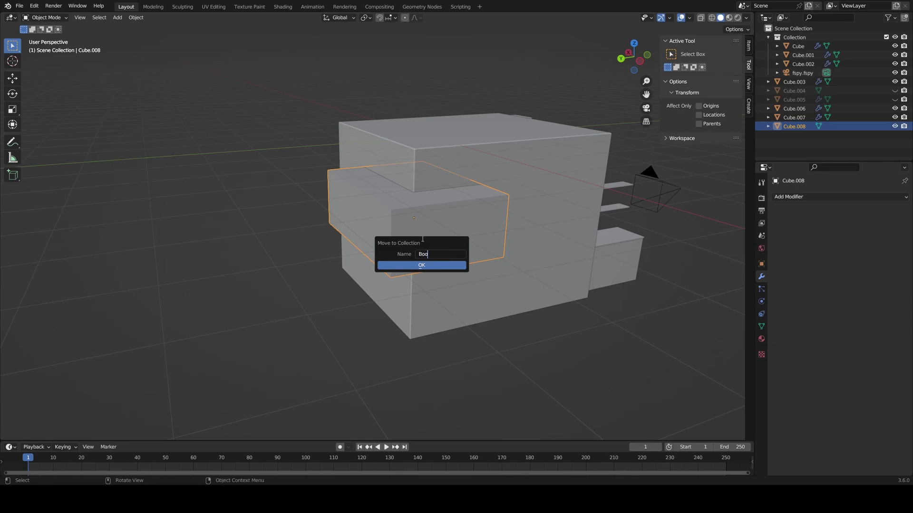
text(leans)
click(422, 266)
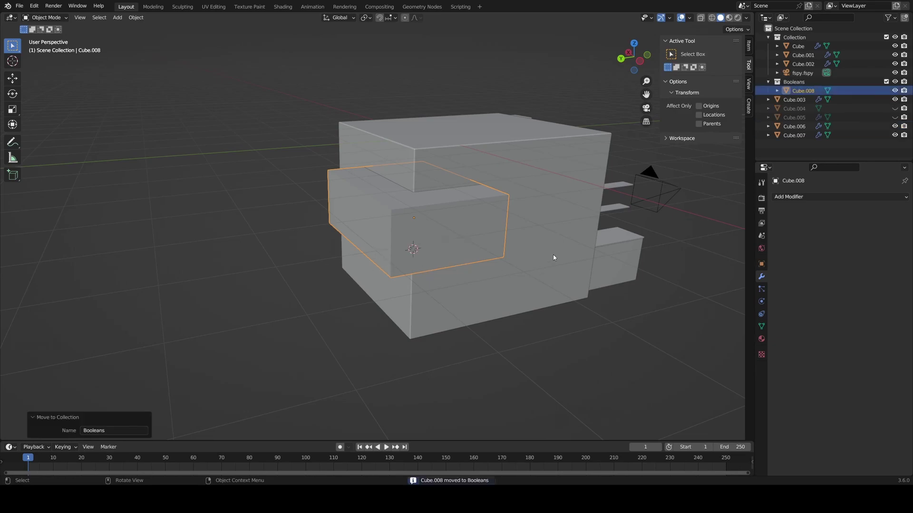
Add a Boolean modifier to the room cube and place it between Solidify and Bevel.
click(474, 143)
click(789, 196)
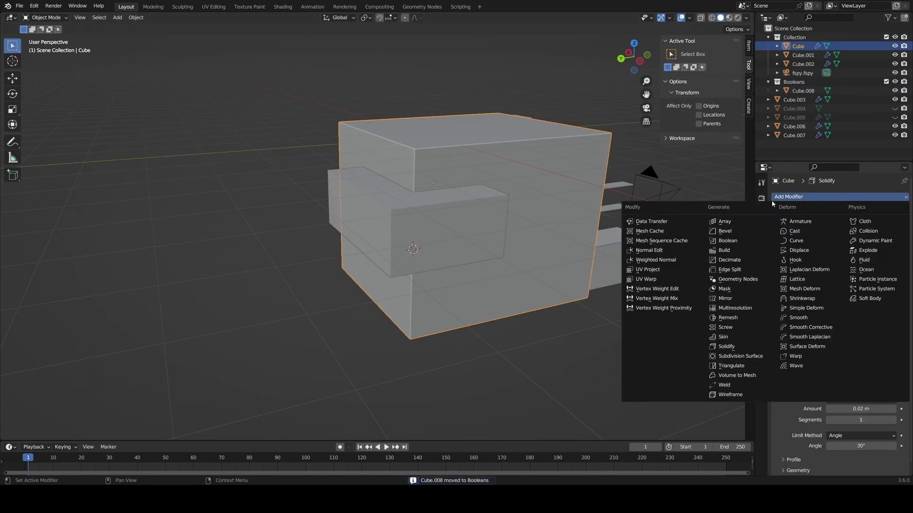
click(735, 241)
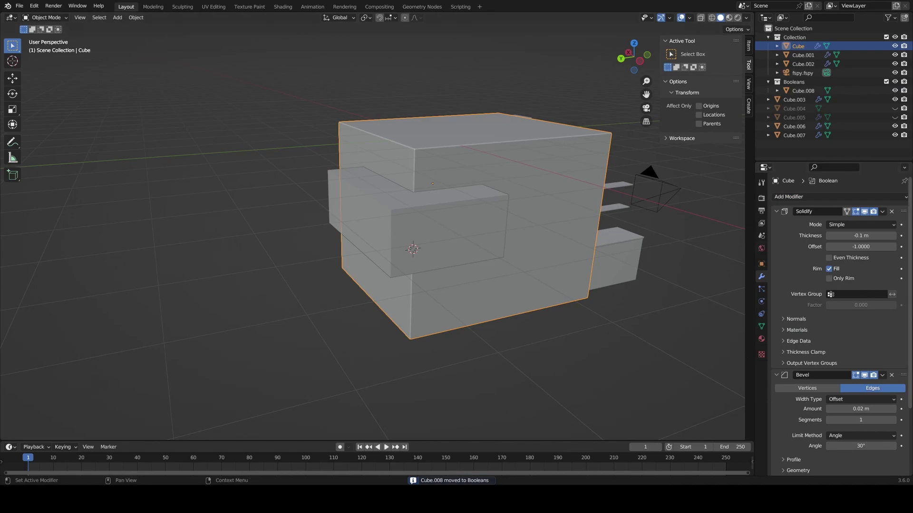
scroll(897, 292, down, 5)
drag(904, 410, 908, 289)
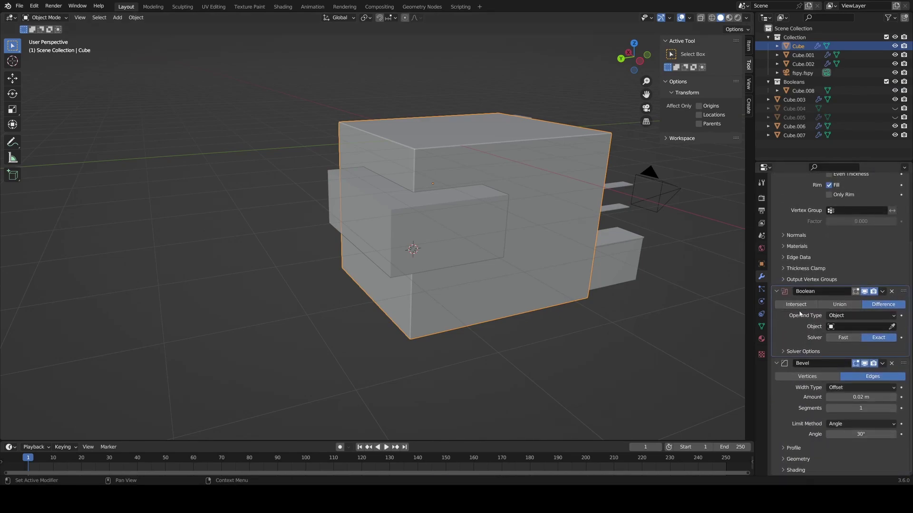
Set the room's Boolean to subtract the Booleans collection, and hide that collection in the viewport to expose the window opening.
click(832, 316)
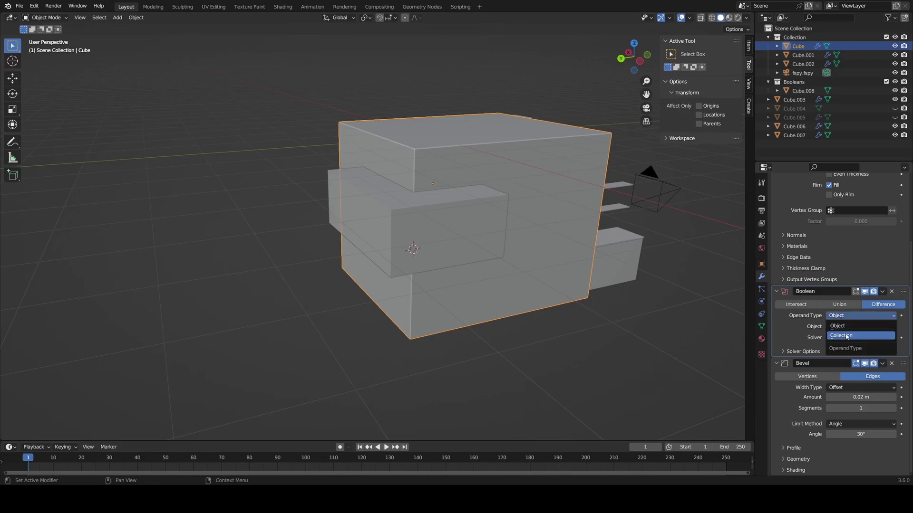
click(844, 337)
click(837, 327)
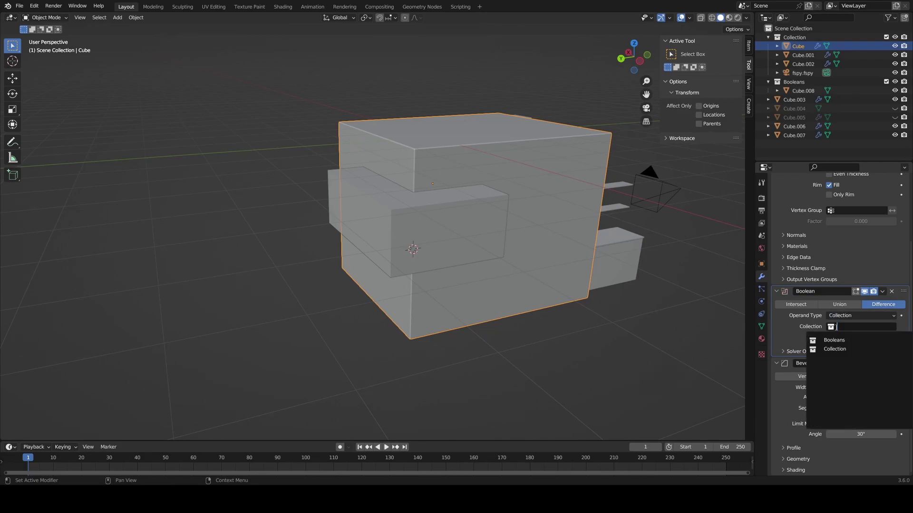
click(827, 340)
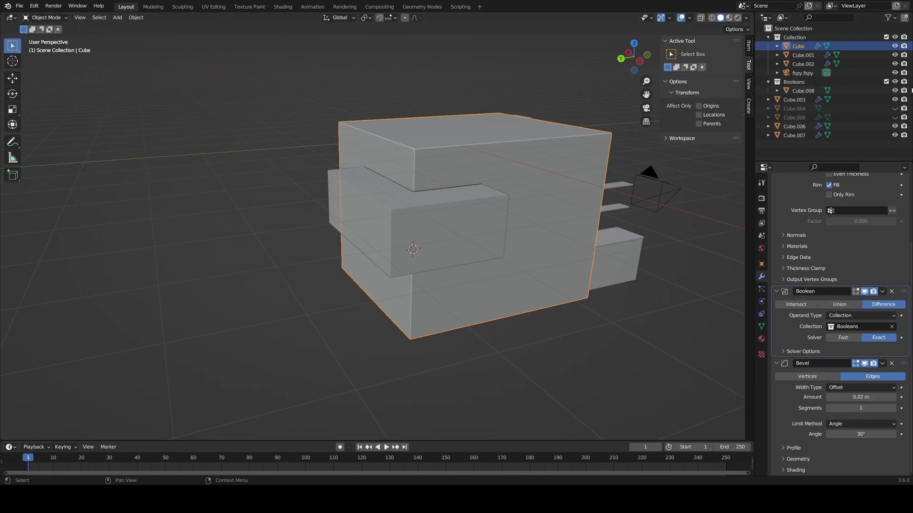
click(895, 82)
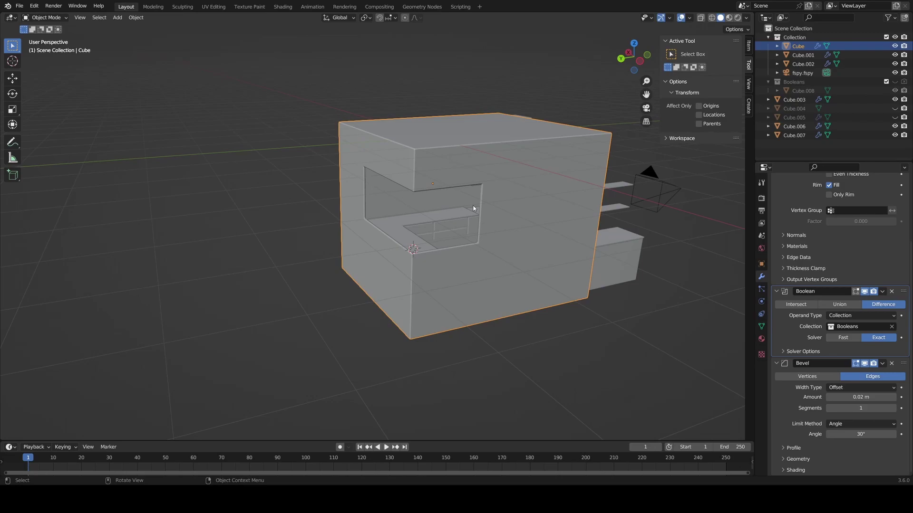
scroll(413, 259, up, 1)
scroll(414, 259, up, 3)
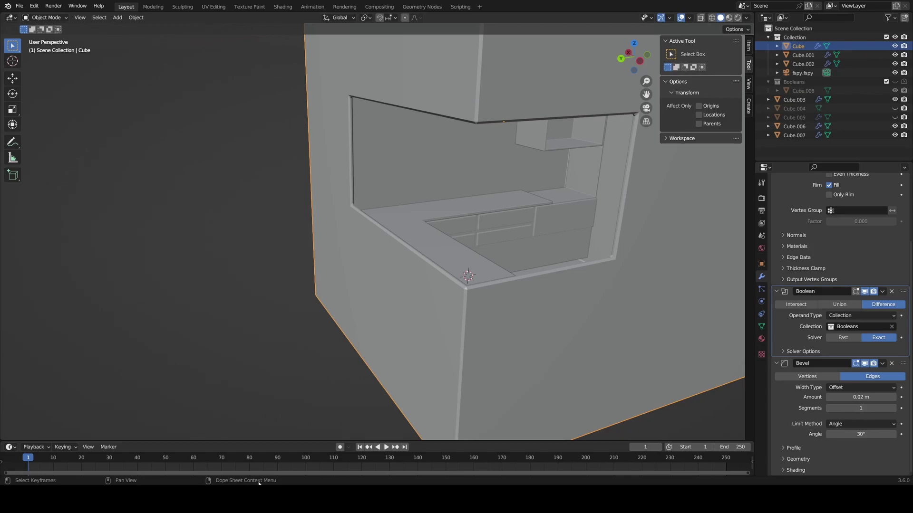
Light the world with an environment texture using scythian_tombs_puresky_4k.exr, and set its strength to 1000.
click(761, 250)
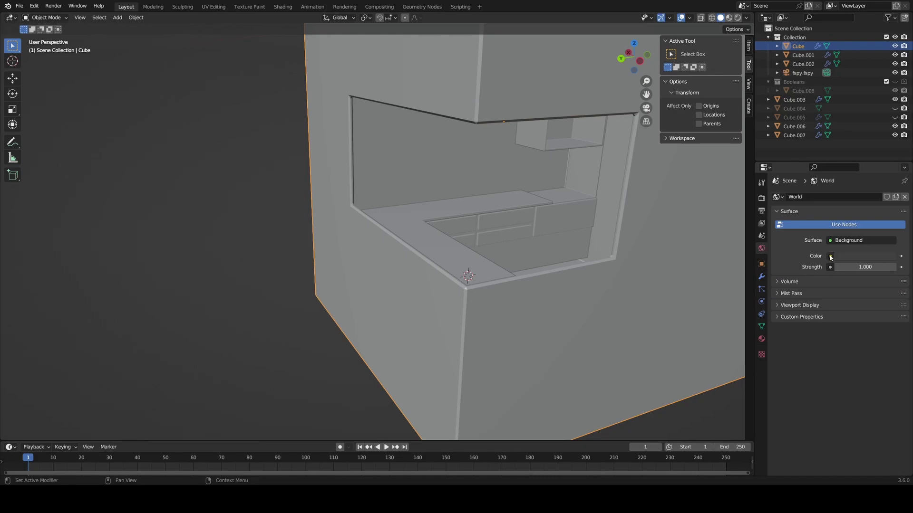
click(830, 256)
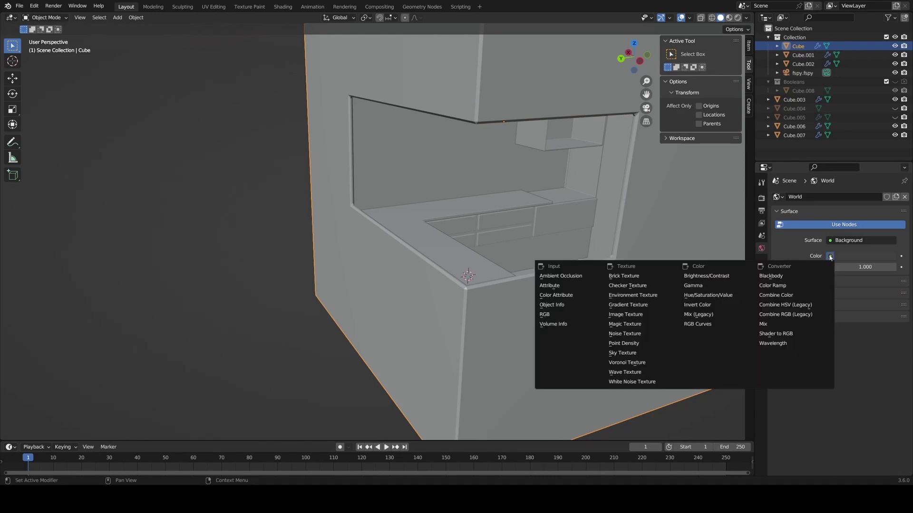
click(648, 296)
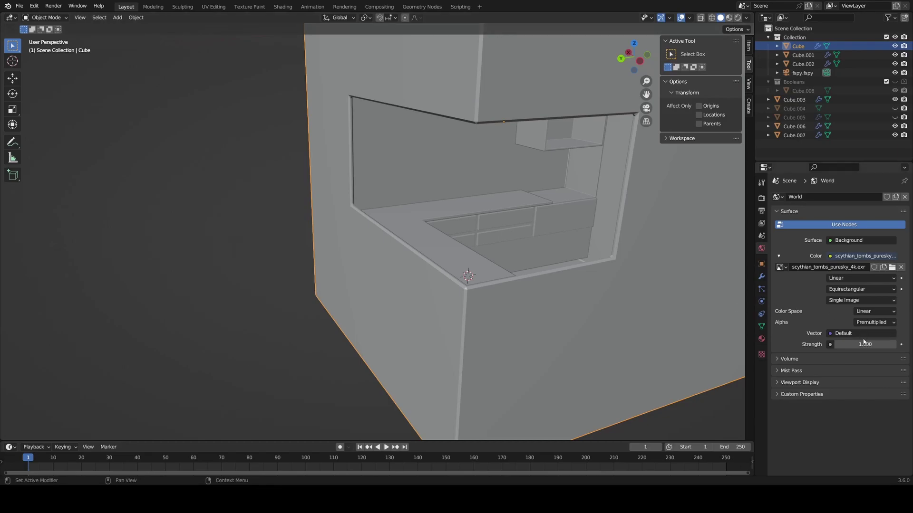
click(860, 341)
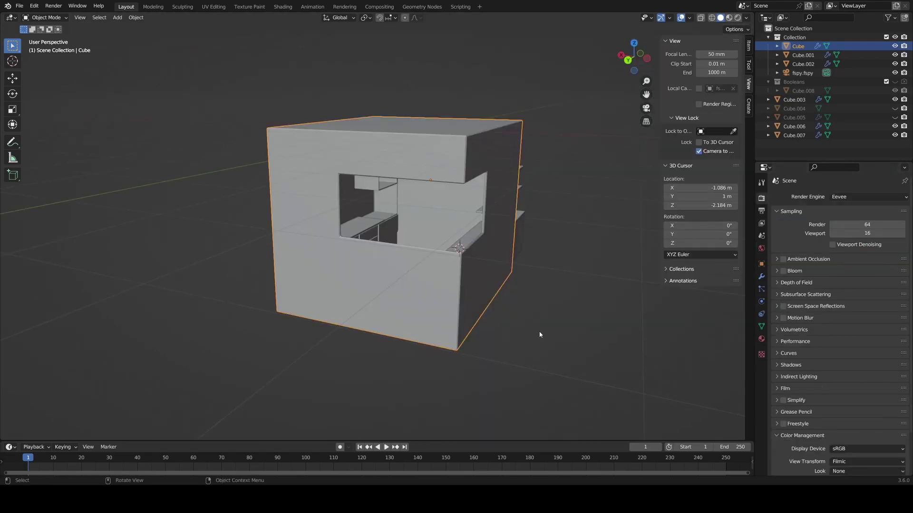
Extend the room past the camera by moving its camera-side end face about -6 m along Y.
middle_drag(539, 334, 468, 343)
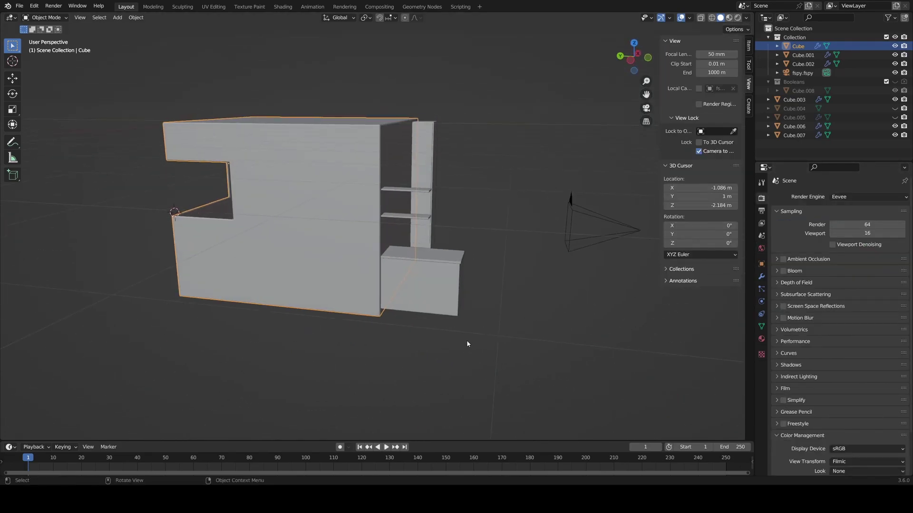
middle_drag(439, 219, 431, 242)
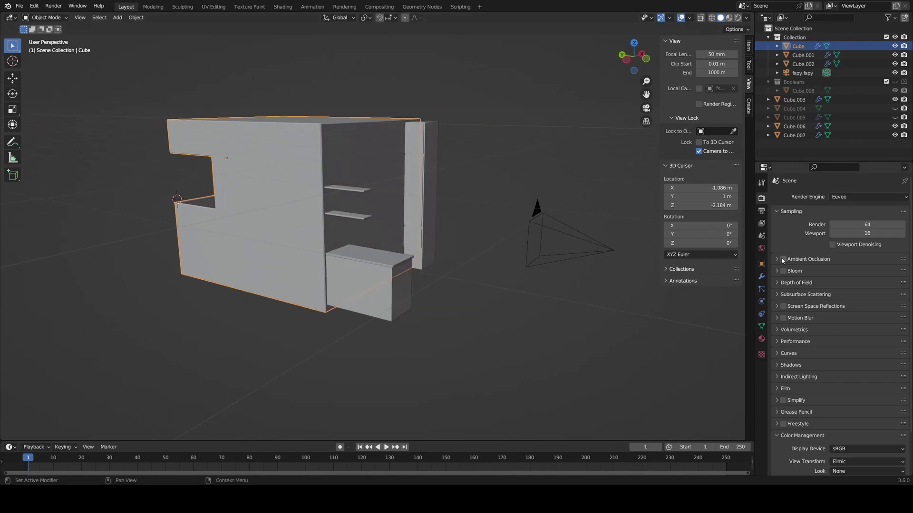
click(761, 276)
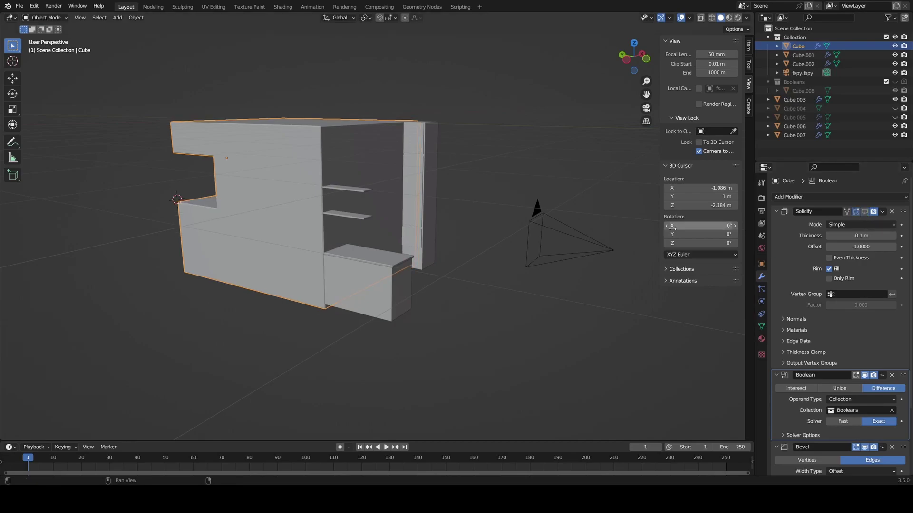
key(Tab)
key(g)
key(y)
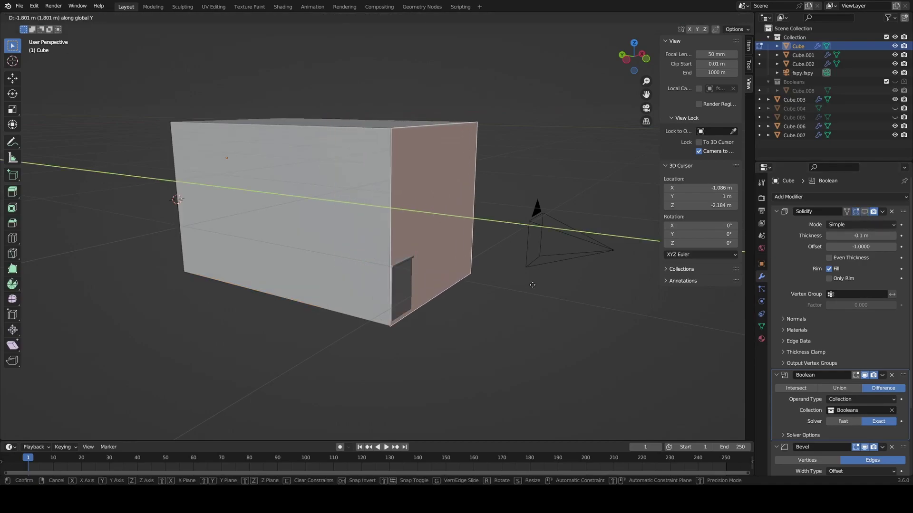
click(720, 309)
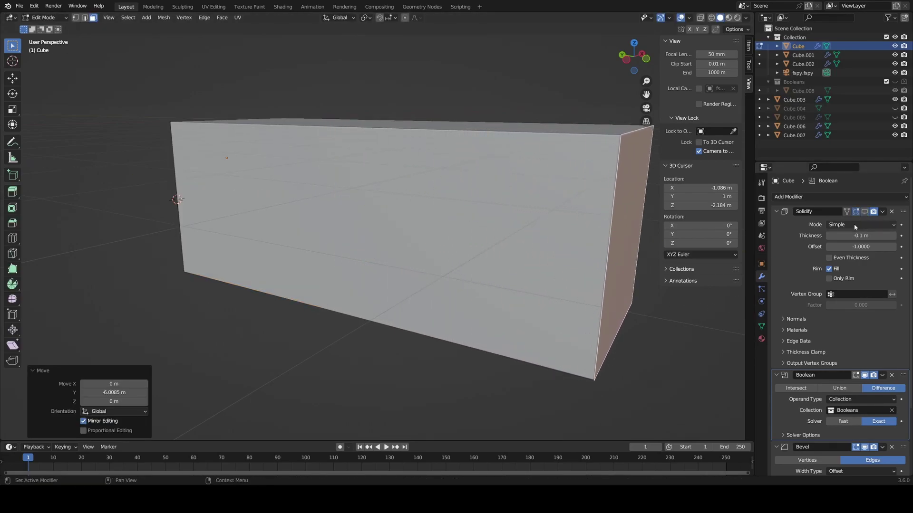
Turn on the viewport display of the room's Solidify modifier and return to Object Mode.
click(864, 211)
key(Tab)
key(Tab)
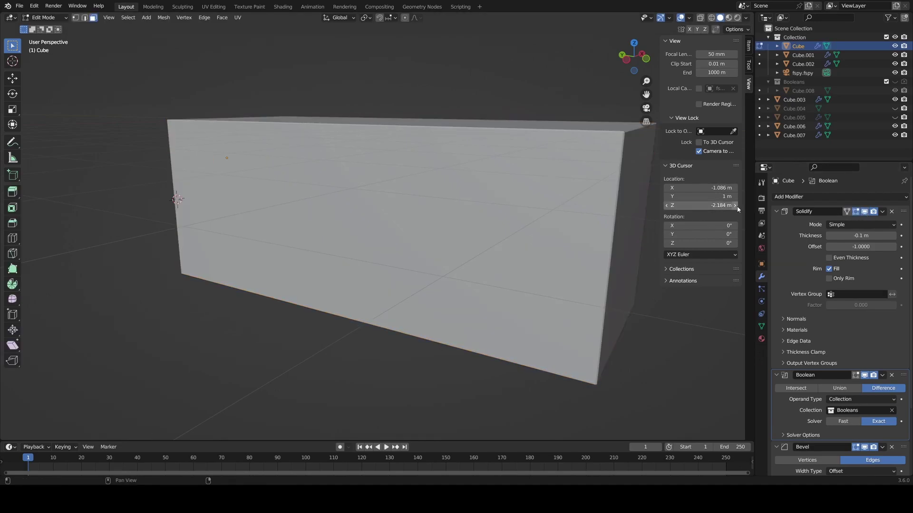
key(Tab)
Set the render engine to Cycles with GPU Compute as the device.
click(761, 198)
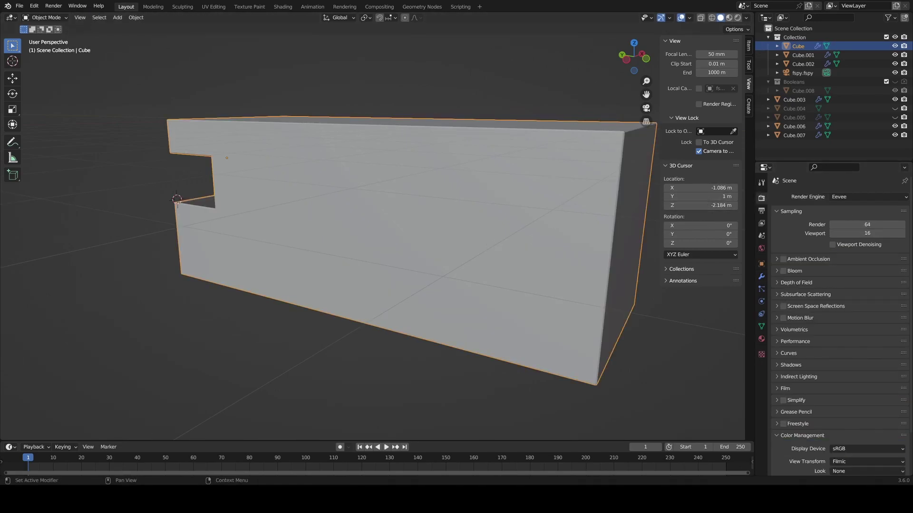
click(837, 197)
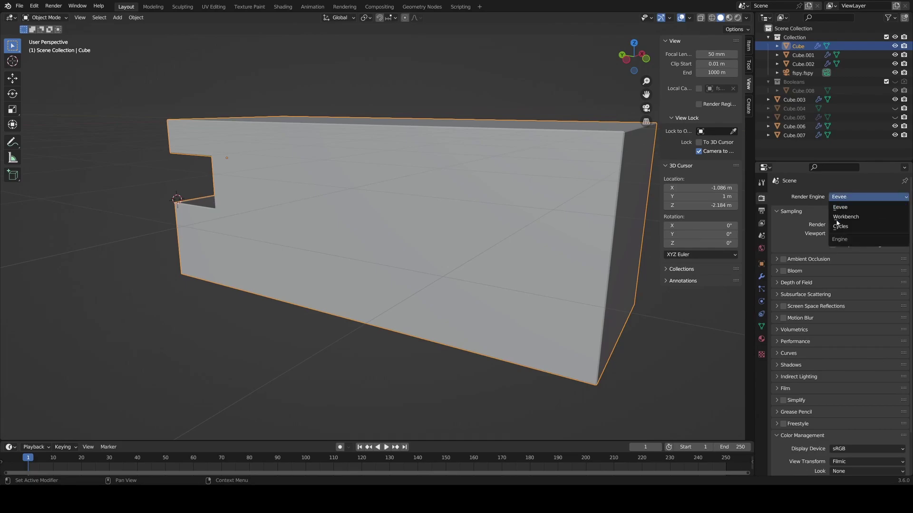
click(844, 228)
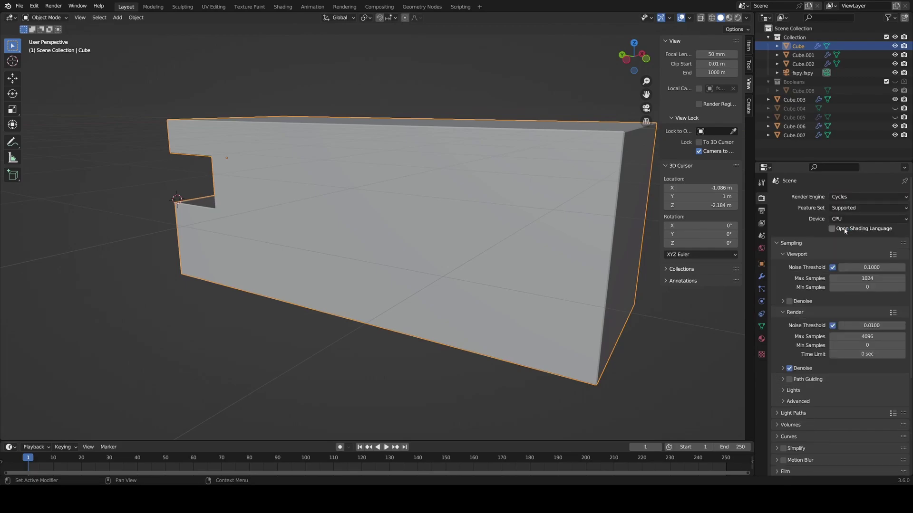
click(842, 219)
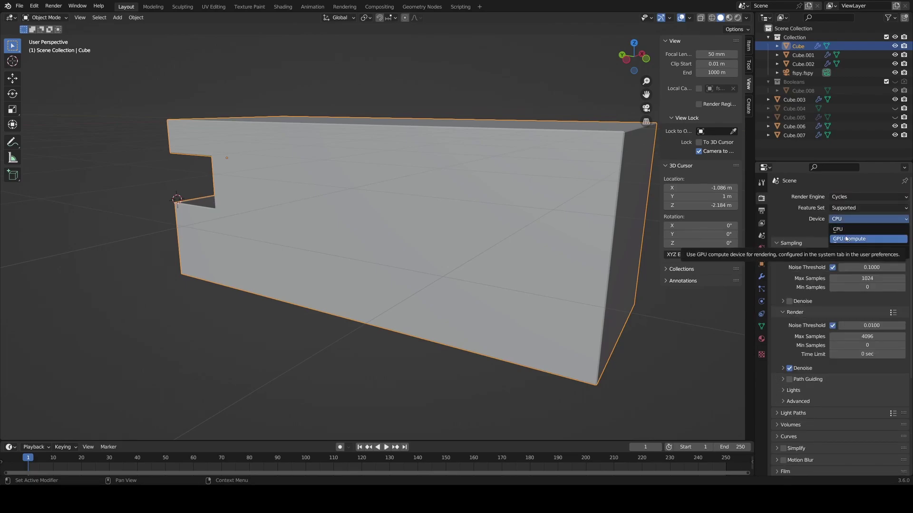
click(846, 239)
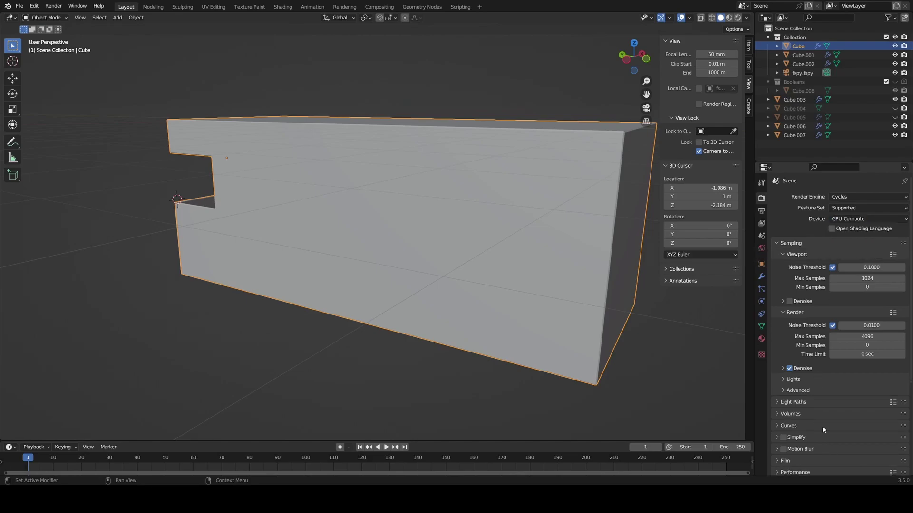
Set the color management view transform to Filmic Log and show the camera view in rendered shading.
scroll(839, 294, down, 5)
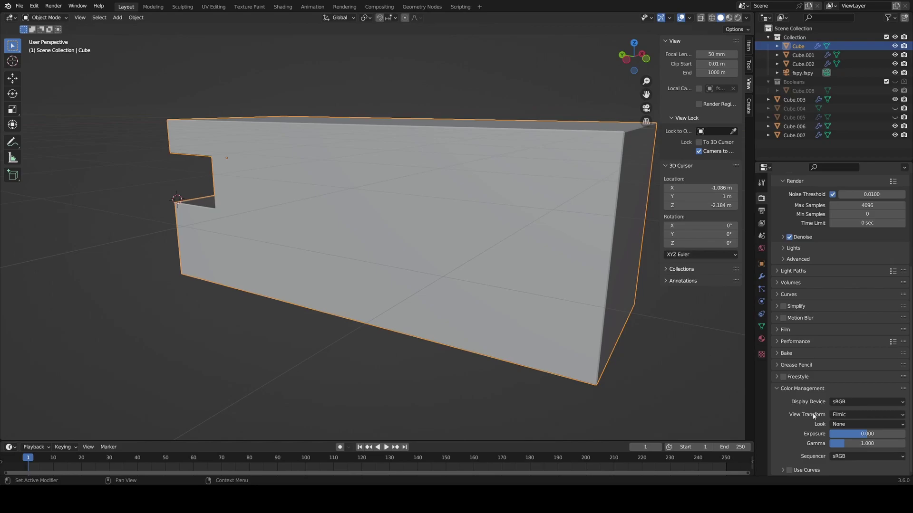
click(846, 416)
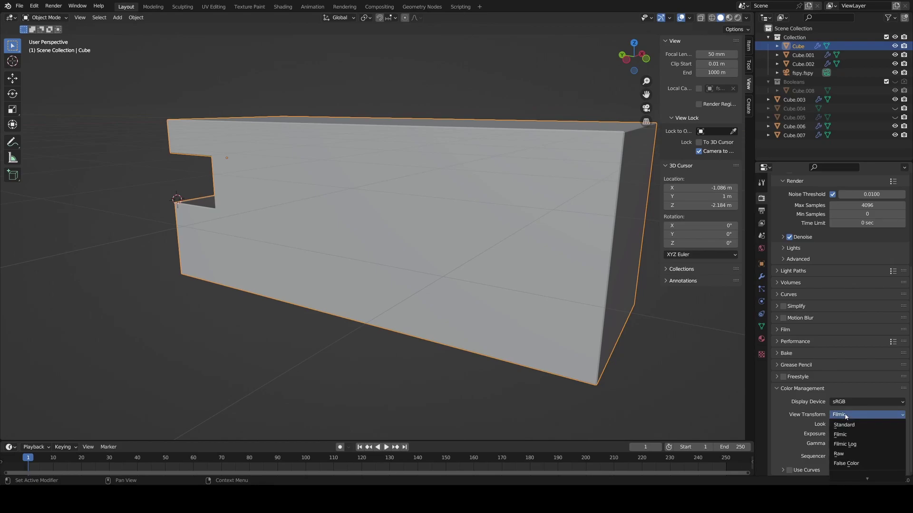
click(842, 445)
click(646, 108)
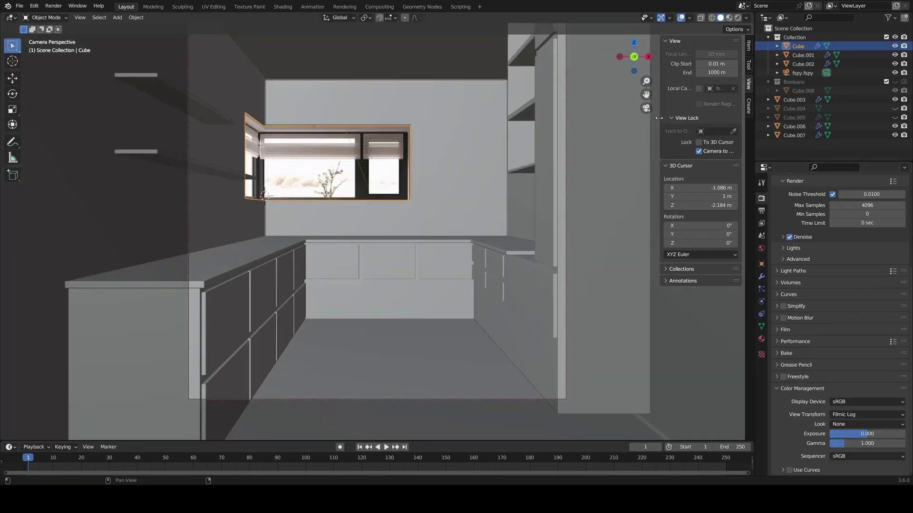
click(737, 18)
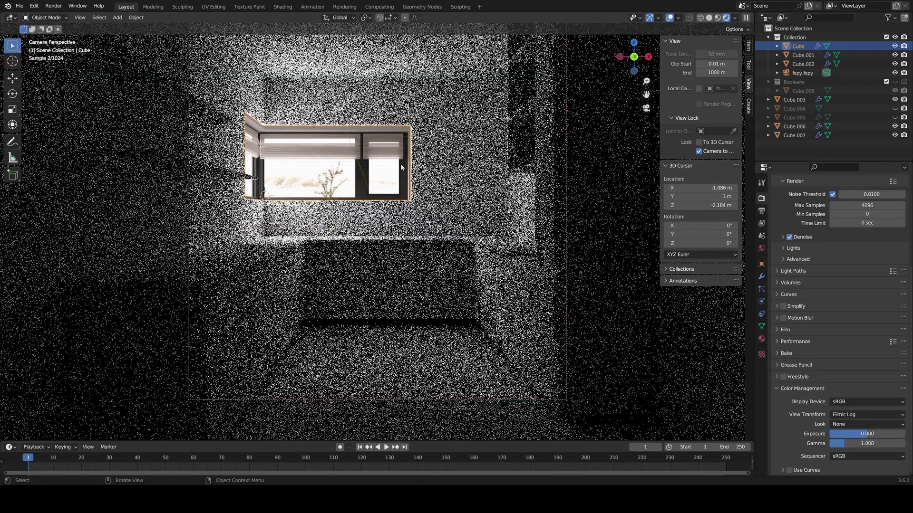
Turn off the background images of the fspy.fspy camera.
click(800, 73)
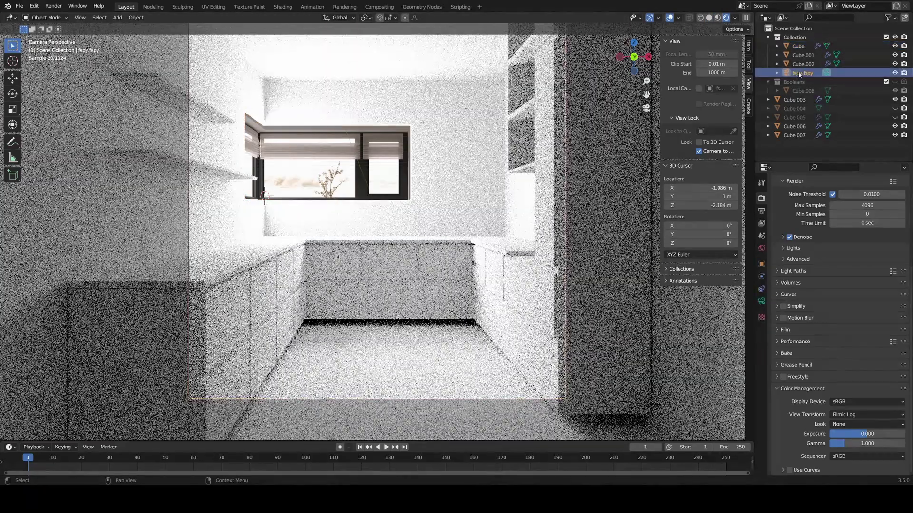
click(761, 302)
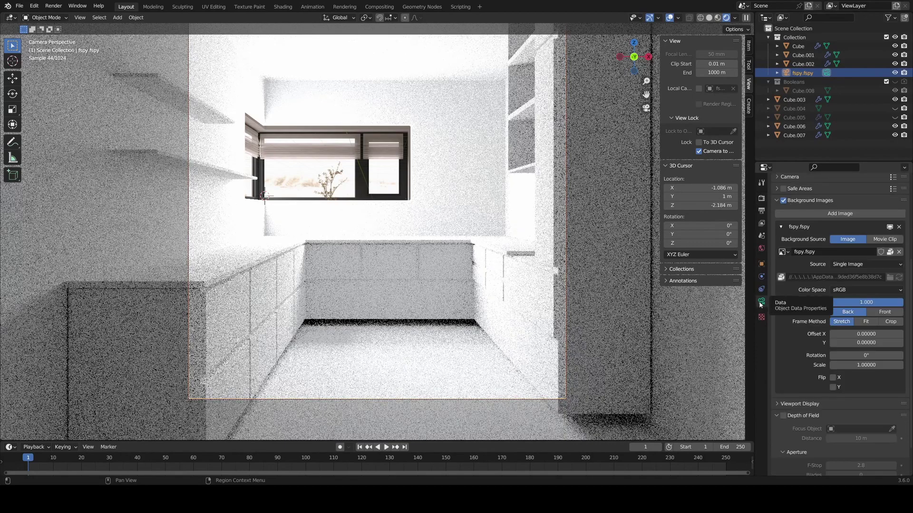
scroll(842, 284, down, 2)
scroll(802, 241, up, 2)
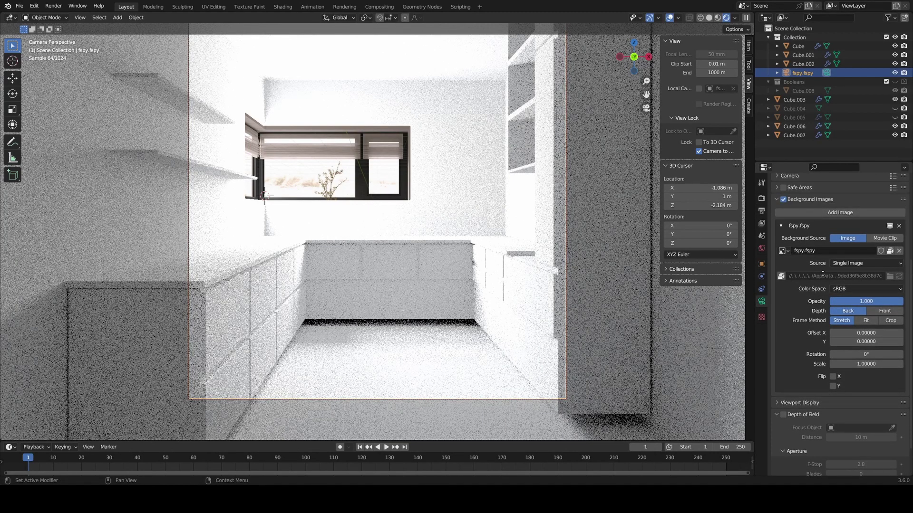
click(784, 199)
click(386, 174)
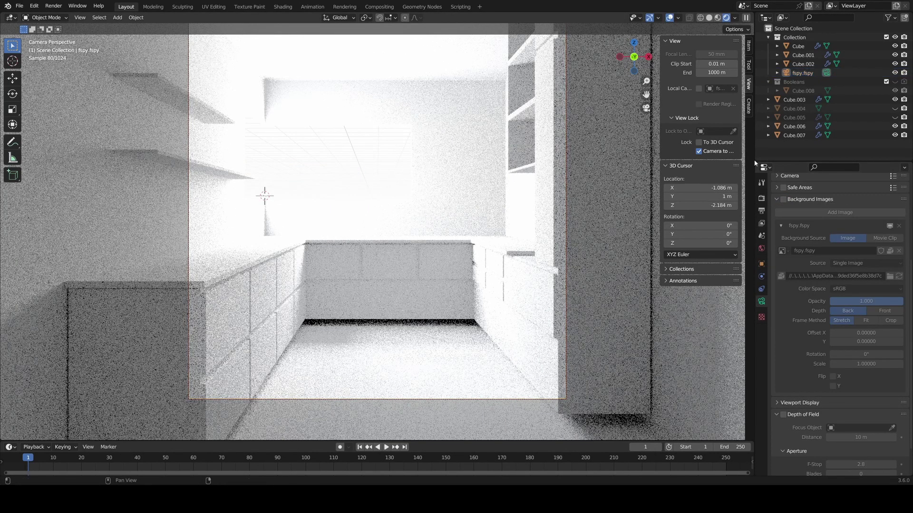
Lower the color management exposure and select the cabinet object, Cube.002.
click(761, 199)
drag(874, 433, 843, 444)
click(315, 404)
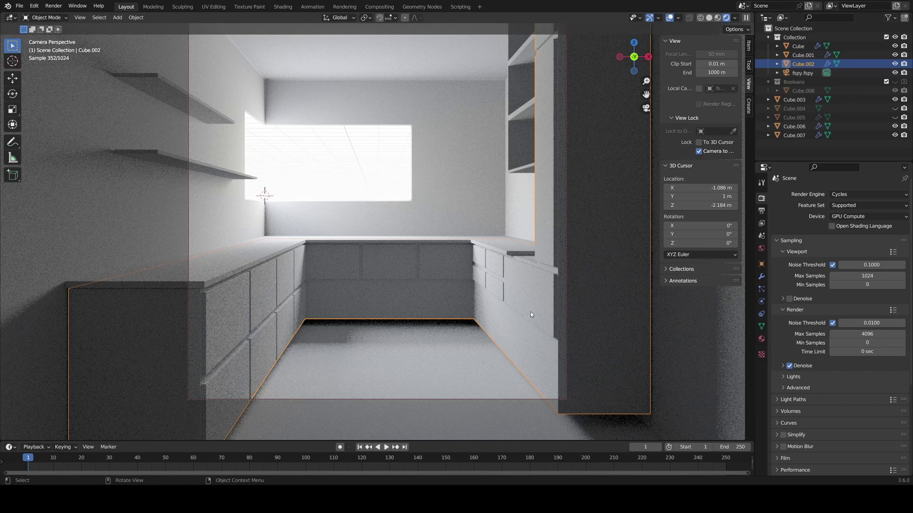
Open the preferences and switch to the Shading workspace with the cabinet object selected.
click(34, 6)
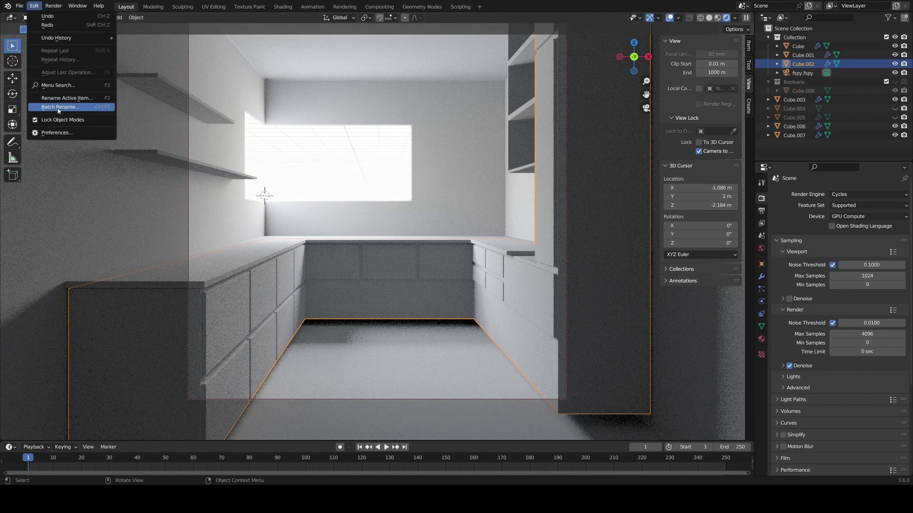
click(62, 132)
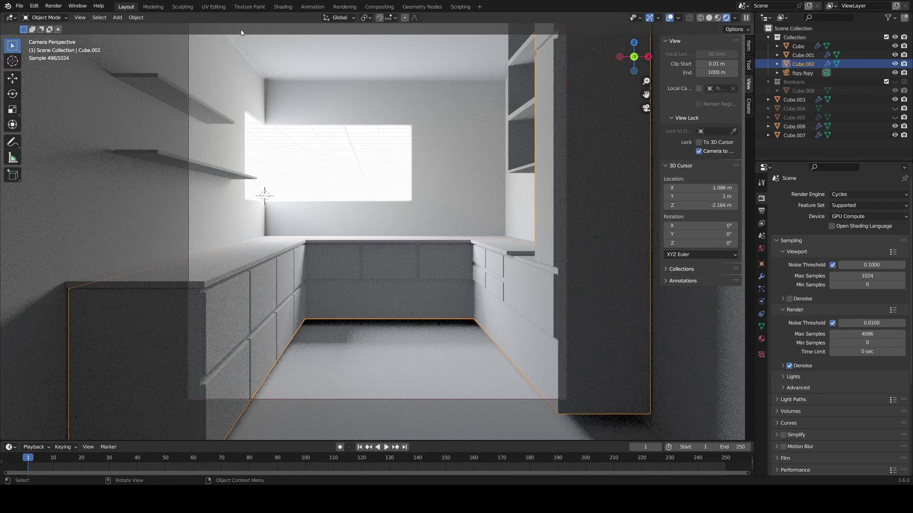
click(286, 12)
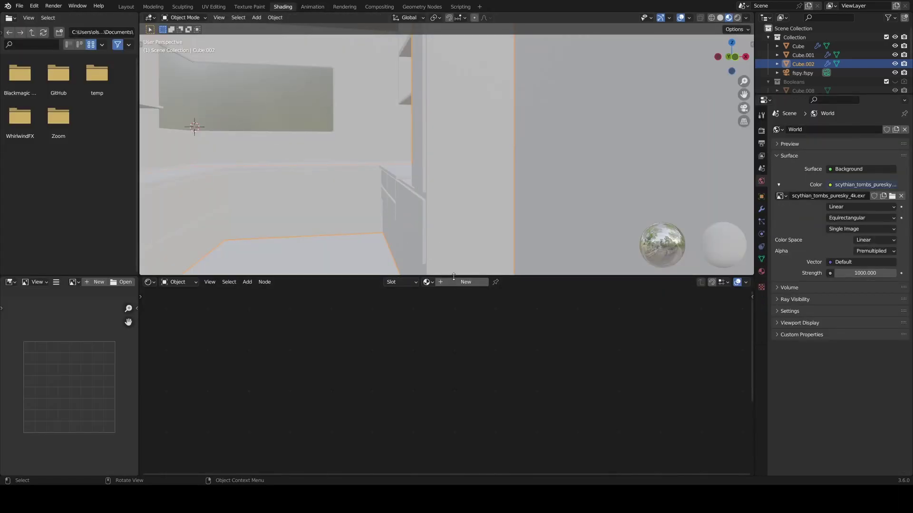
Create a new material named Cabinets on the selected cabinet object.
click(450, 284)
click(448, 280)
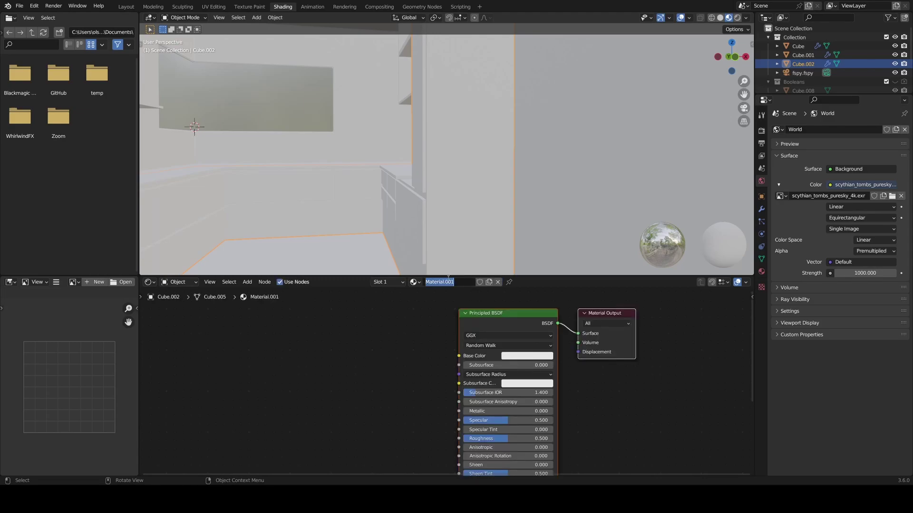
text(Cabinets)
key(Return)
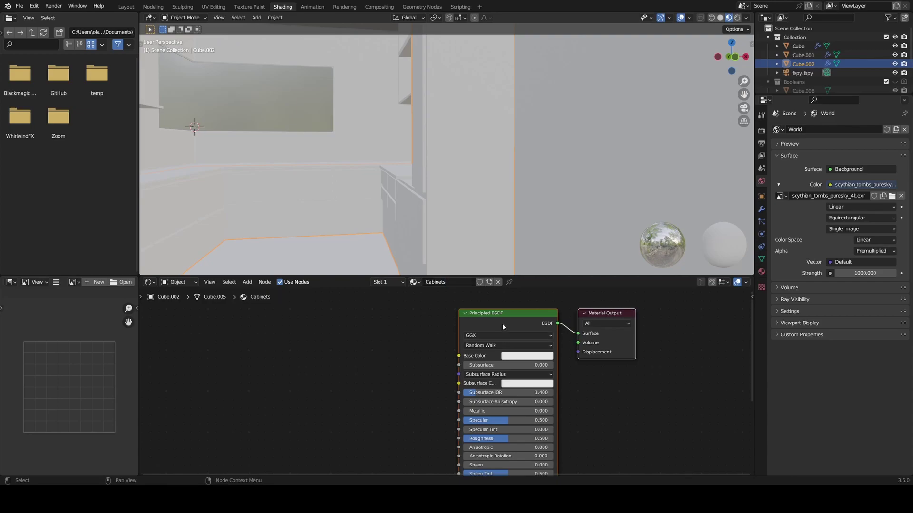
Load the vdcjflw_4K wood texture set into the Cabinets material with Node Wrangler's Principled Setup on the Principled BSDF.
click(499, 313)
click(752, 300)
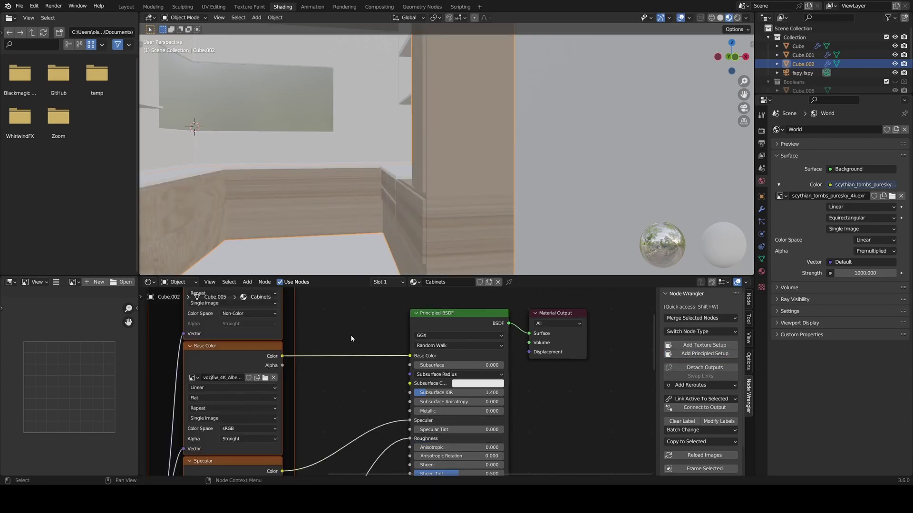
middle_drag(350, 335, 418, 336)
Unwrap all faces of the cabinet object with Cube Projection.
middle_drag(356, 220, 473, 227)
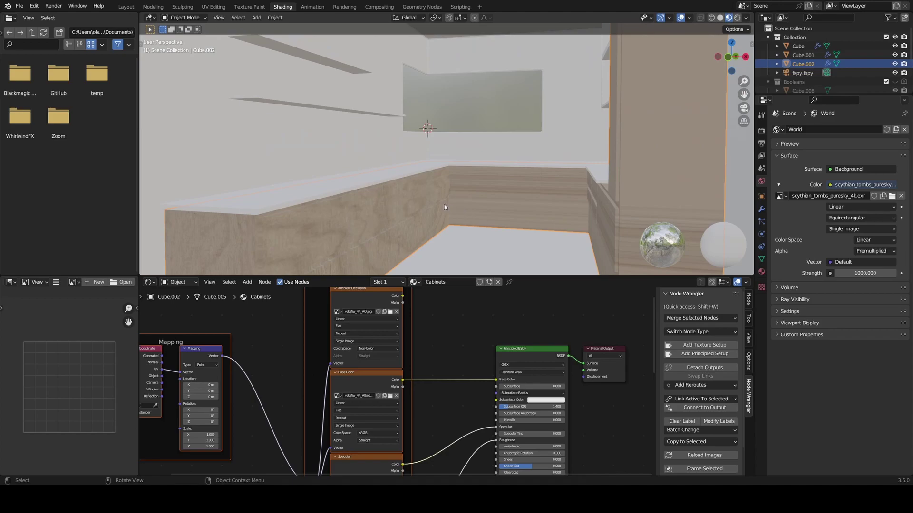
key(Tab)
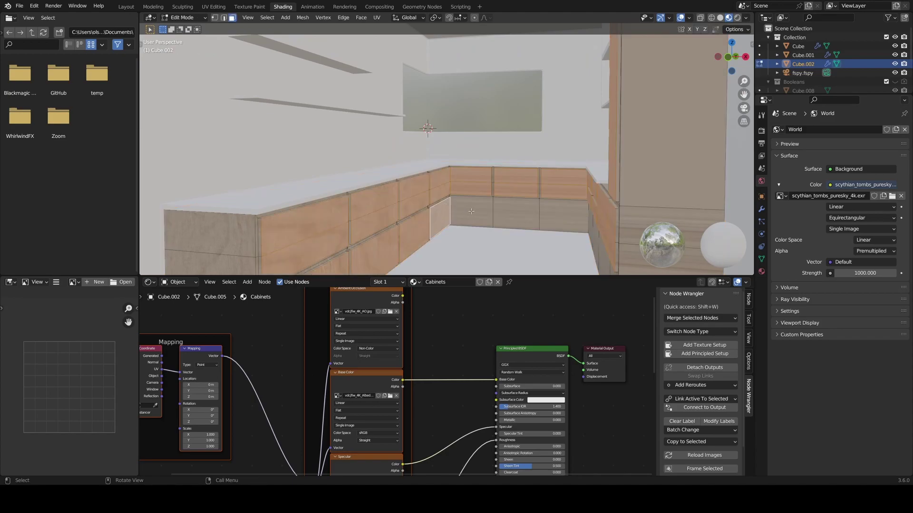
key(a)
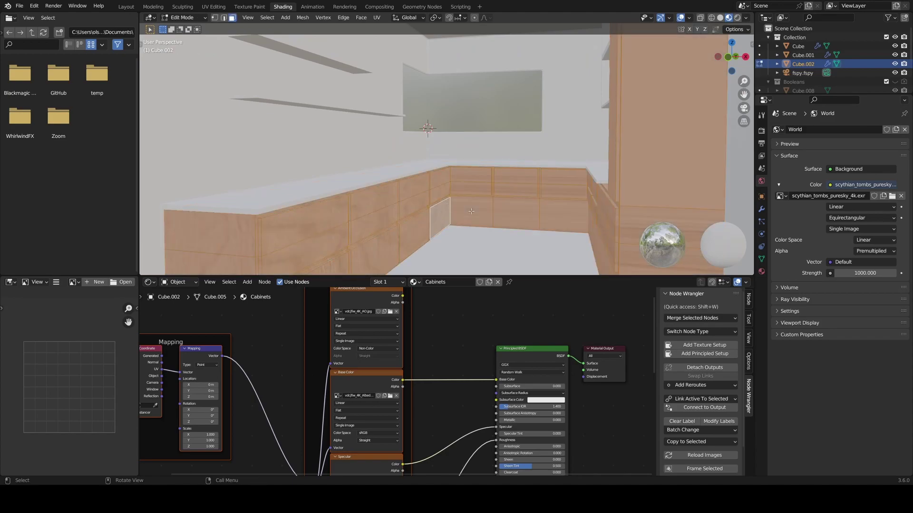
click(378, 20)
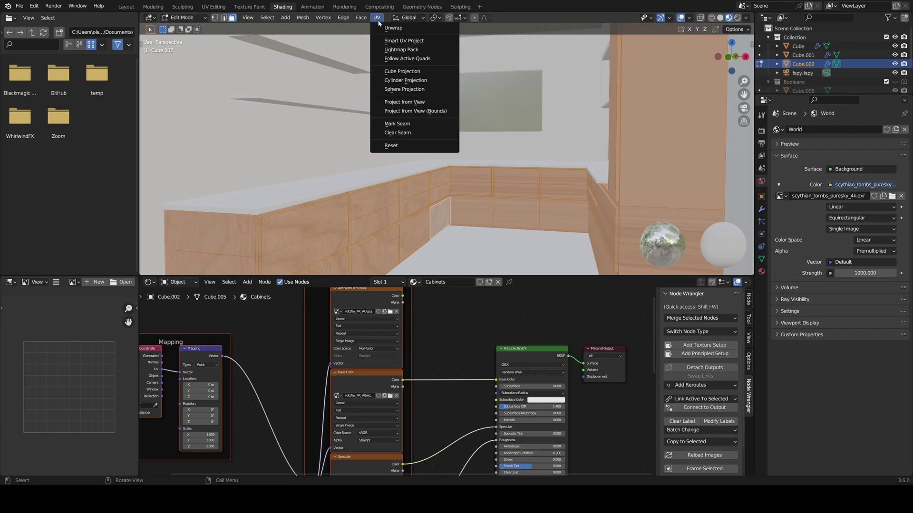
click(401, 72)
key(Tab)
middle_drag(458, 194, 494, 218)
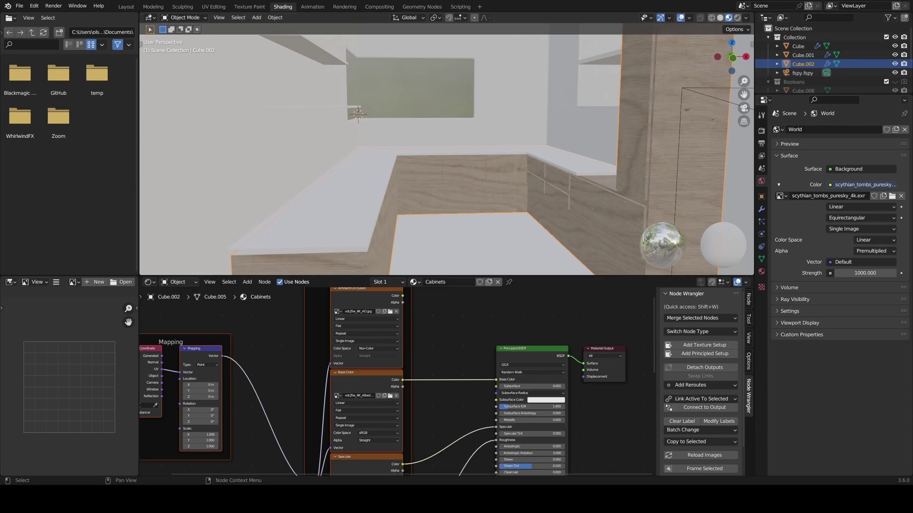
Create a material named Counters on the countertop object and load an image texture set into it with Principled Setup.
click(366, 178)
middle_drag(442, 199, 415, 233)
click(446, 282)
click(446, 282)
text(Counters)
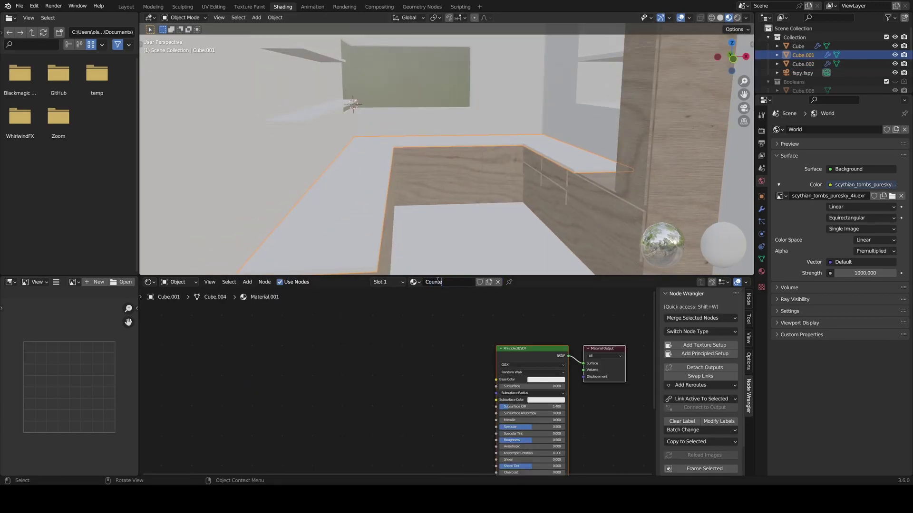
key(Return)
click(523, 350)
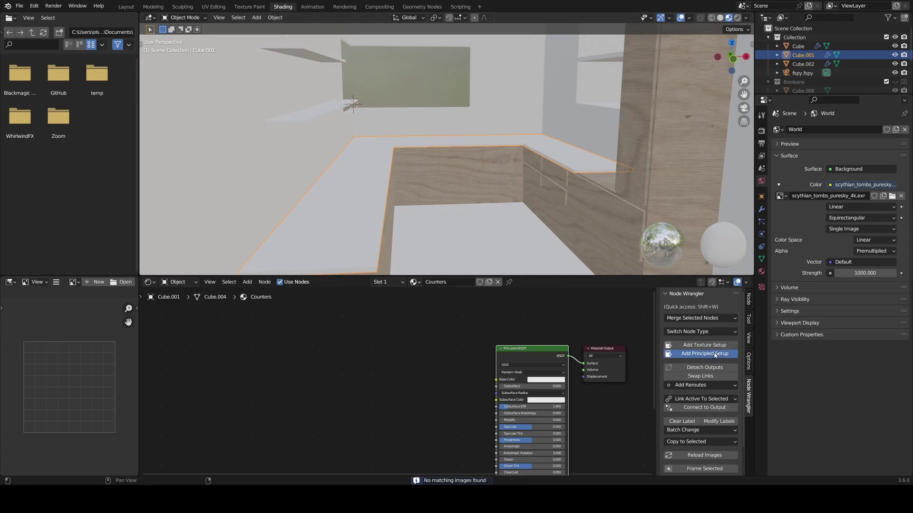
click(609, 363)
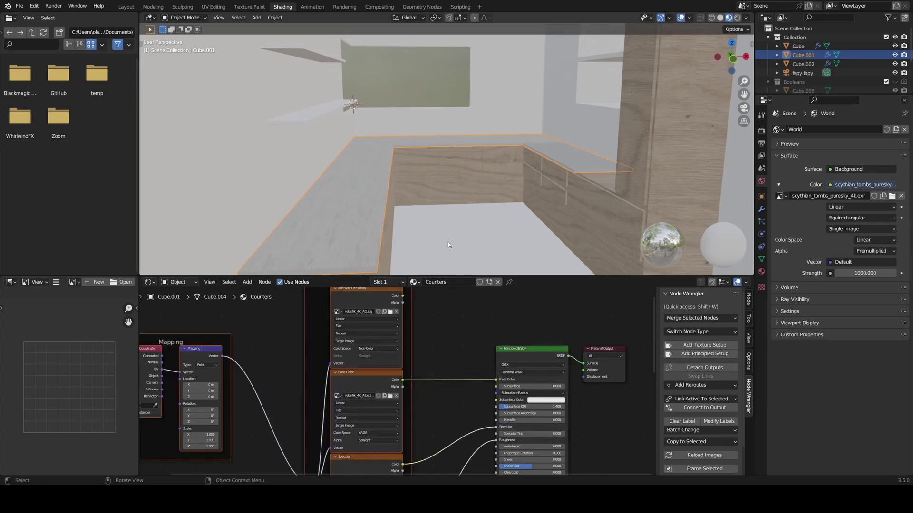
Multiply the Counters ambient occlusion and base color textures in a Mix Color node and feed its result into Base Color.
middle_drag(361, 304, 378, 324)
scroll(307, 237, up, 2)
middle_drag(314, 213, 356, 200)
click(461, 323)
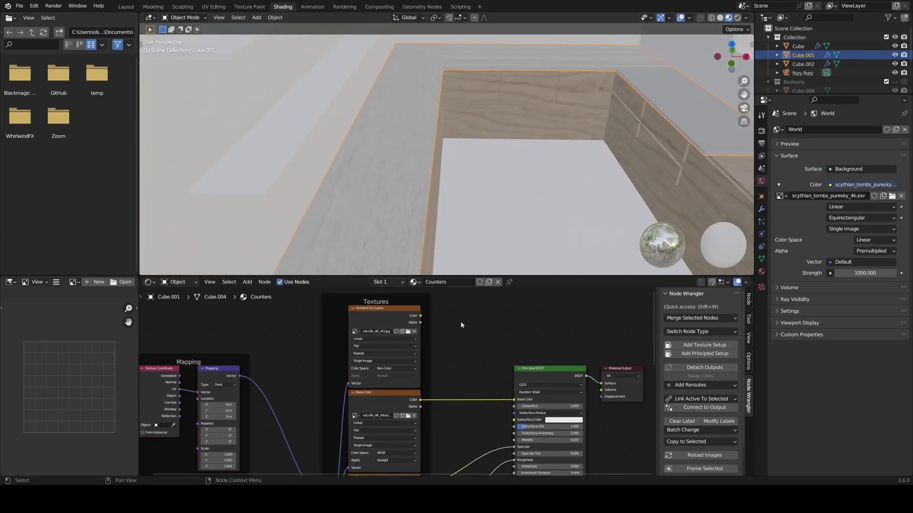
text(mix co)
drag(421, 316, 483, 371)
key(Return)
click(463, 327)
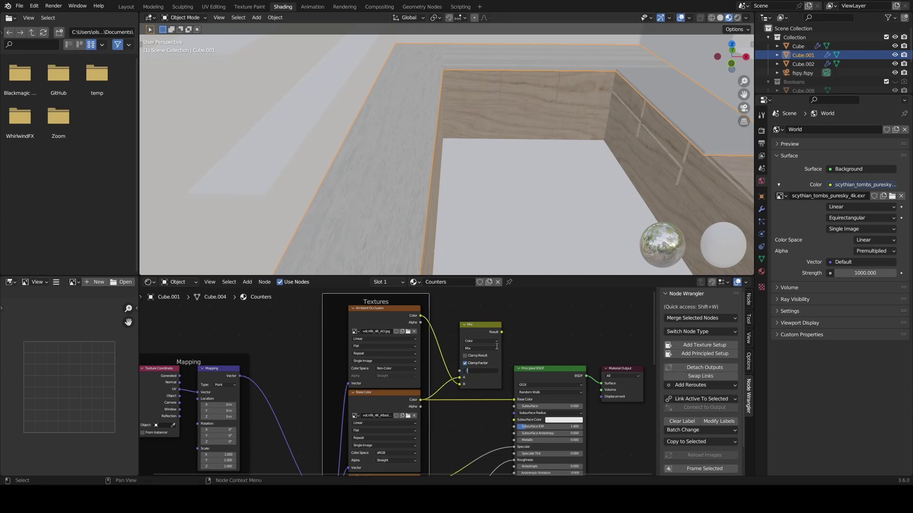
click(481, 348)
click(501, 335)
drag(501, 332, 513, 400)
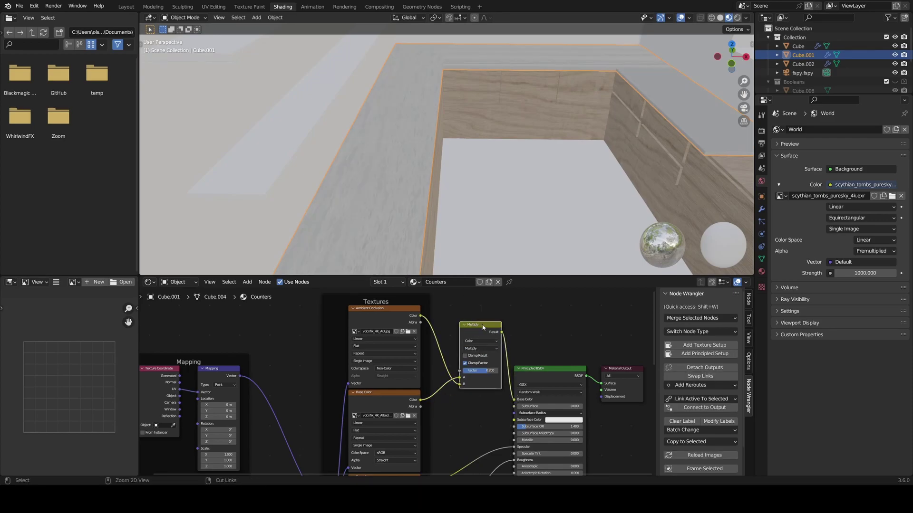
Copy the Multiply node into the Cabinets material and connect the ambient occlusion color to it.
key(ctrl+c)
click(431, 214)
key(ctrl+v)
key(g)
click(475, 341)
drag(420, 316, 454, 369)
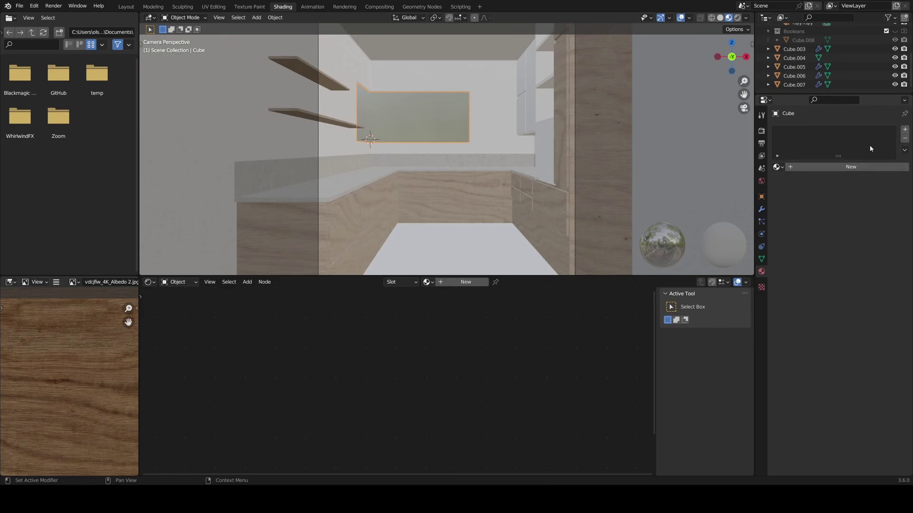
Add two material slots to the room object, Cube, and create a new material in each.
click(905, 131)
click(905, 131)
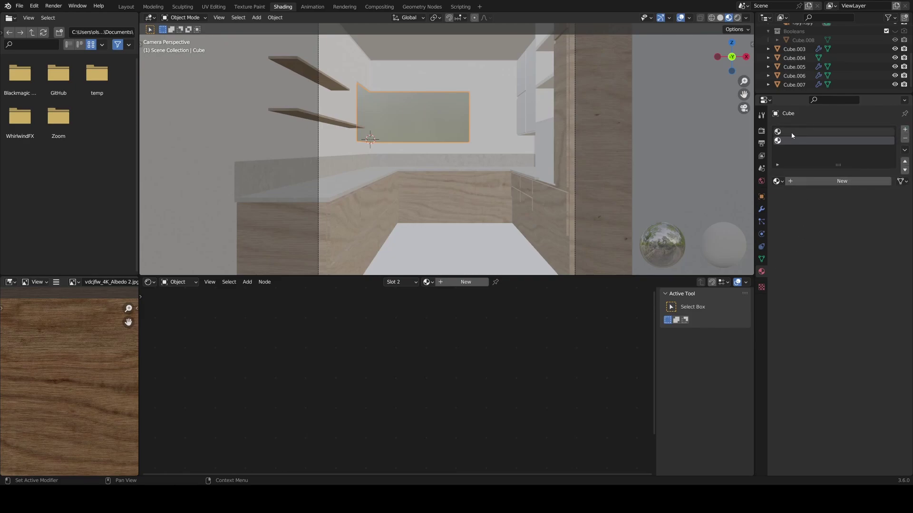
click(795, 131)
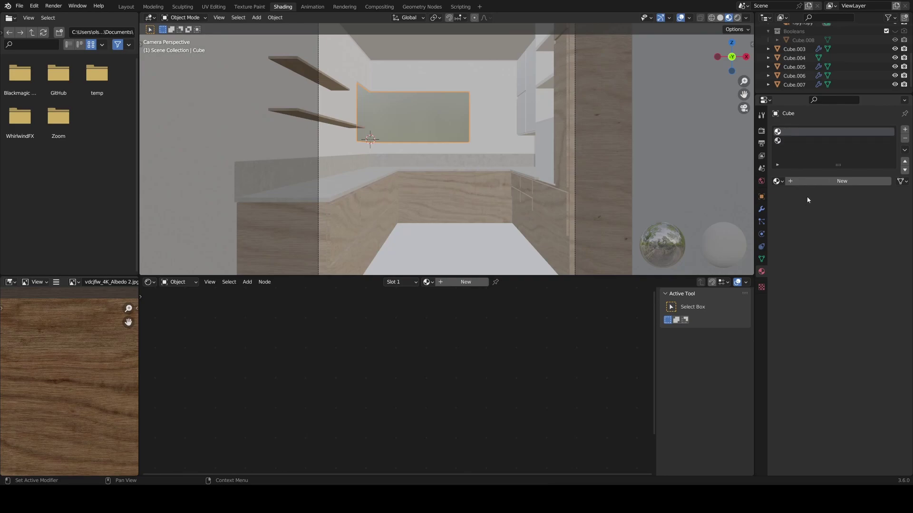
click(796, 184)
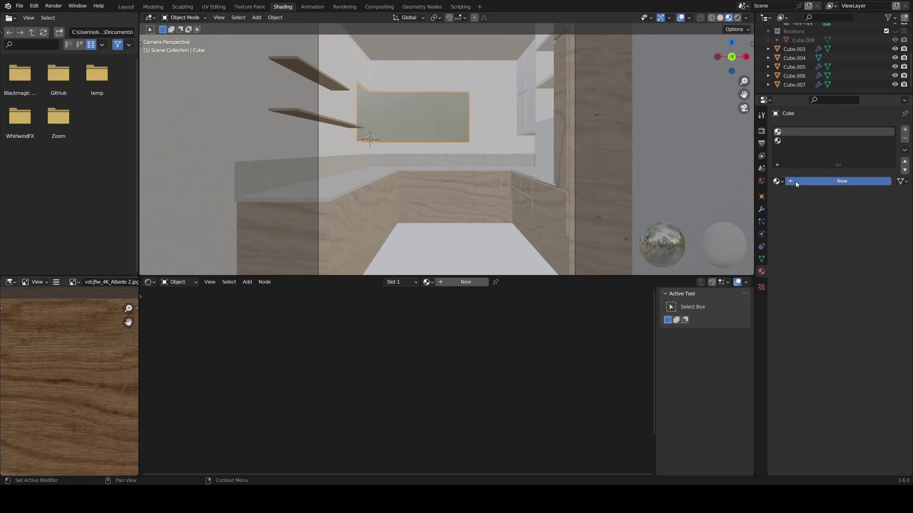
click(789, 141)
click(795, 182)
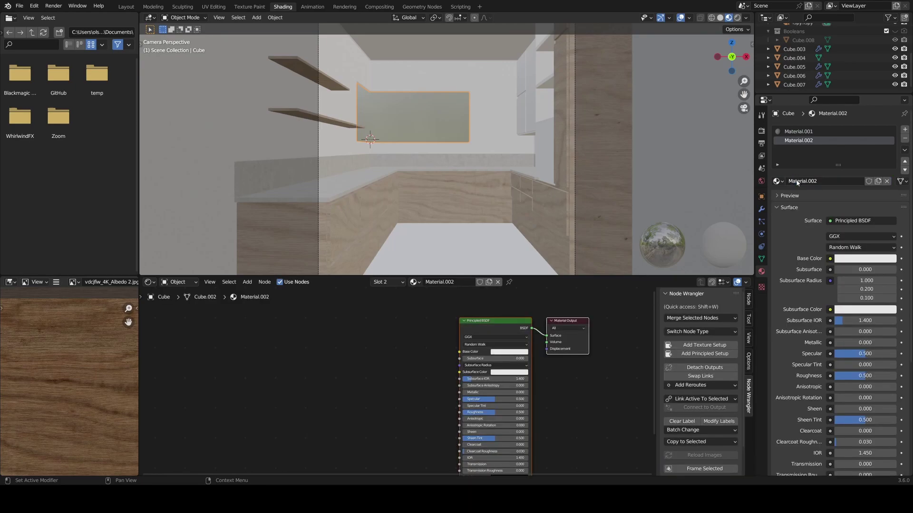
Rename the room's first material Floor and the second one Walls.
click(799, 132)
click(808, 181)
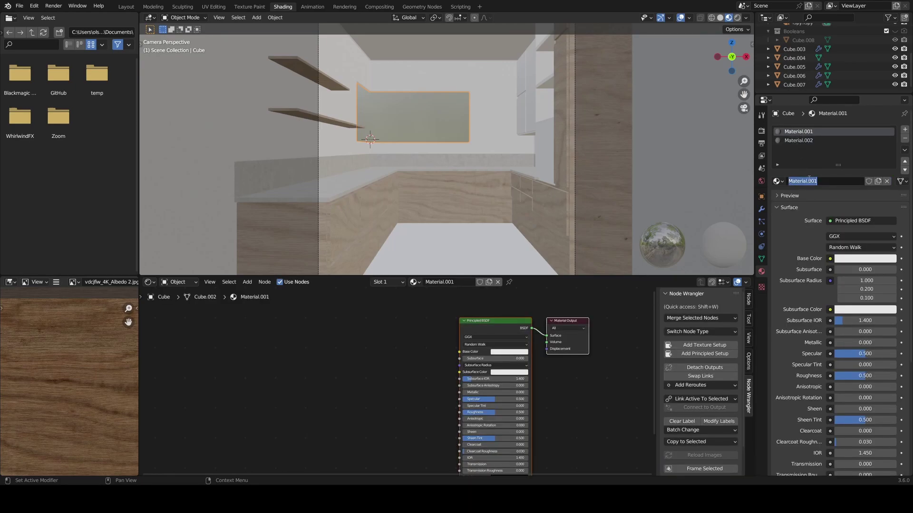
text(Floor)
key(Return)
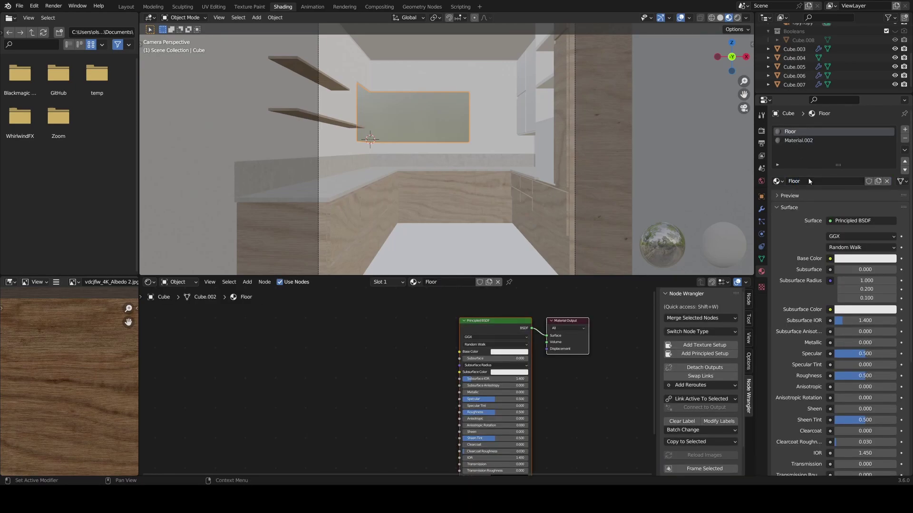
click(798, 140)
click(815, 180)
text(Walls)
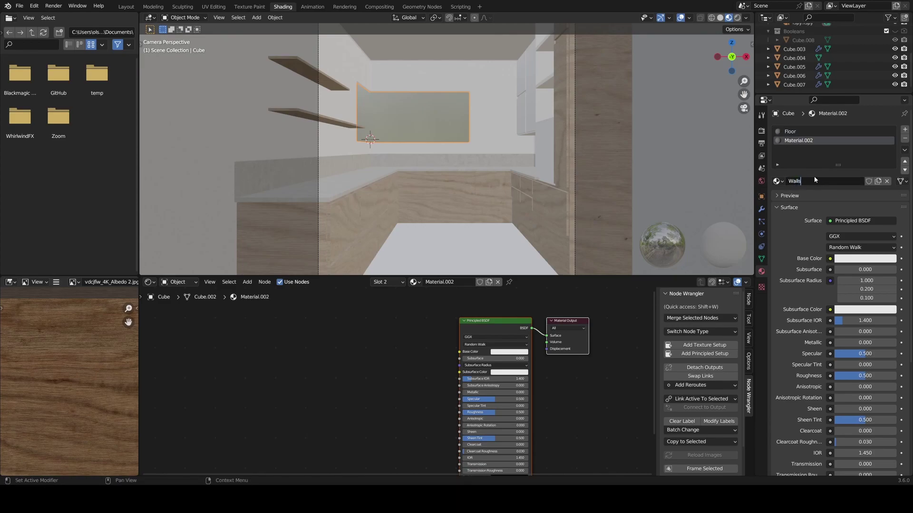
key(Return)
Load an image texture set into the Floor material and another into the Walls material with Principled Setup.
click(799, 131)
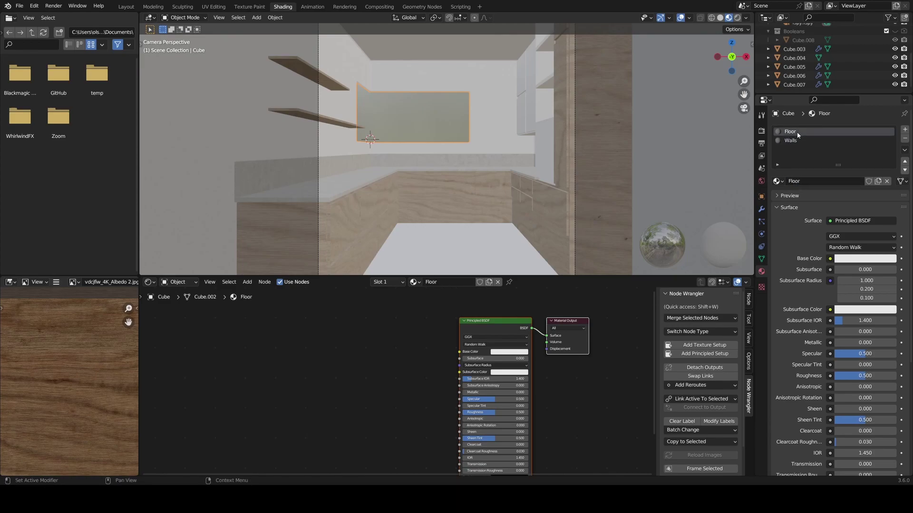
click(493, 321)
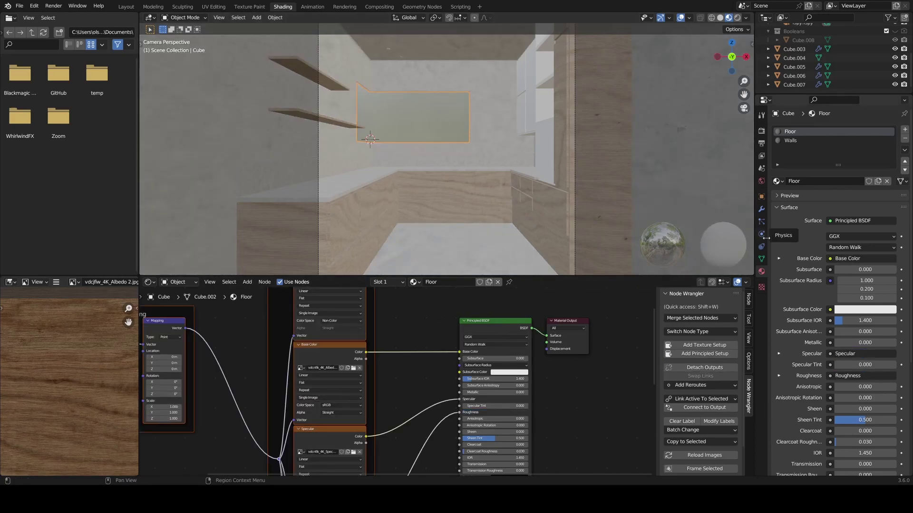
click(789, 141)
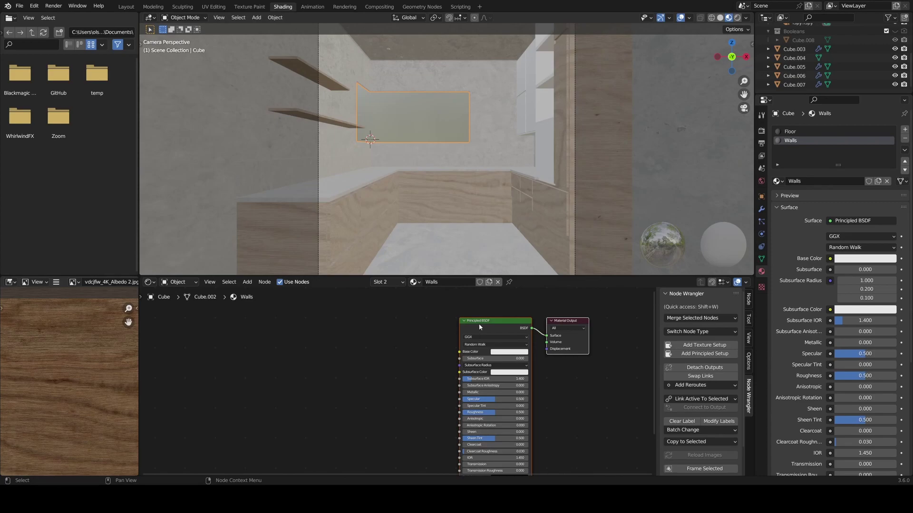
click(683, 355)
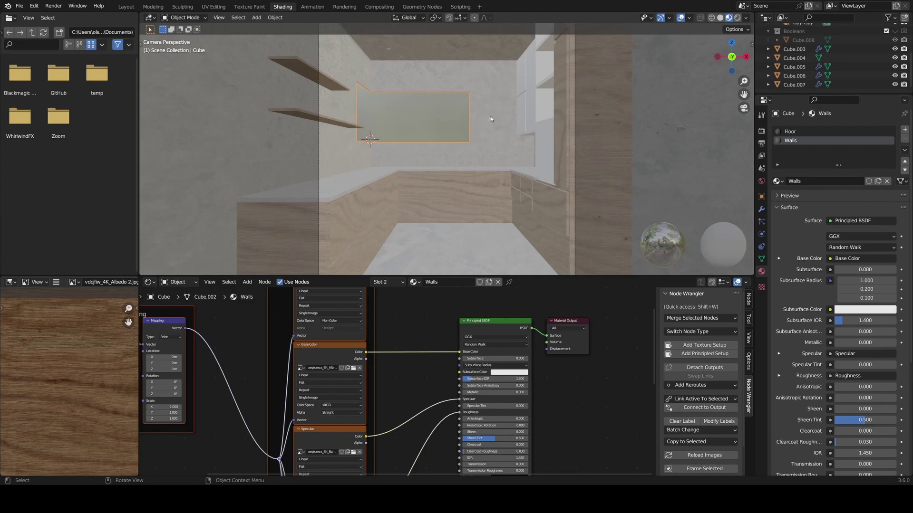
Assign the Walls material to all faces of the room object except the floor.
key(Tab)
click(469, 117)
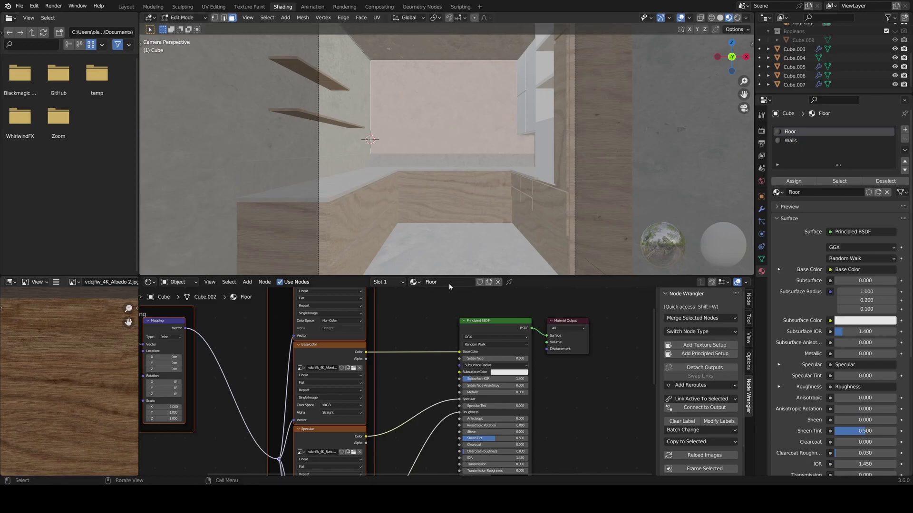
click(445, 238)
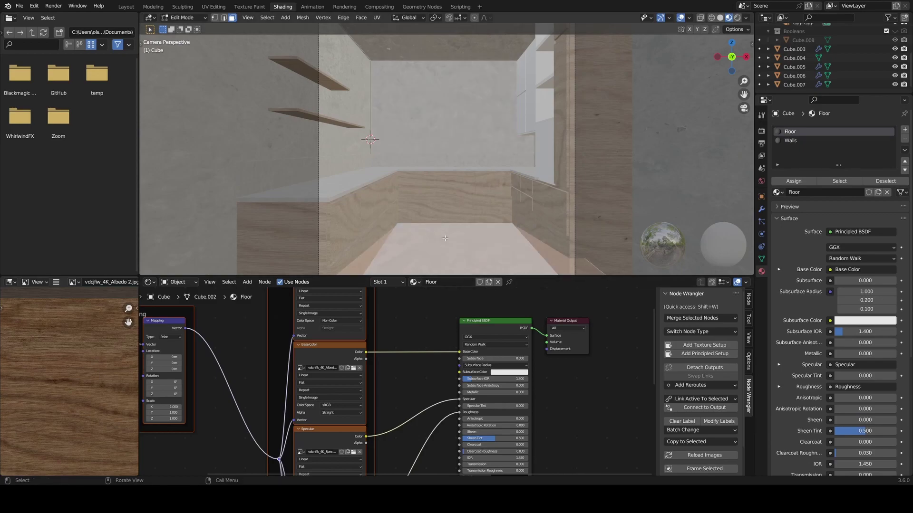
key(ctrl+i)
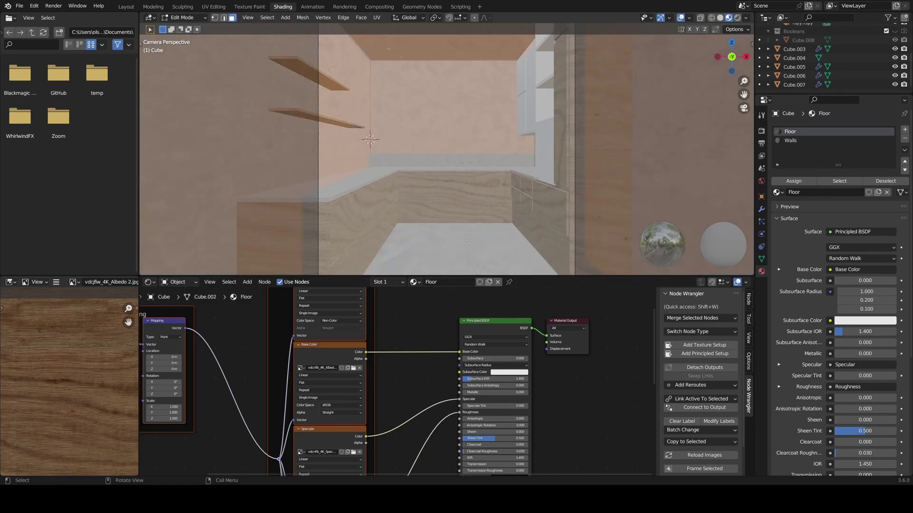
click(808, 141)
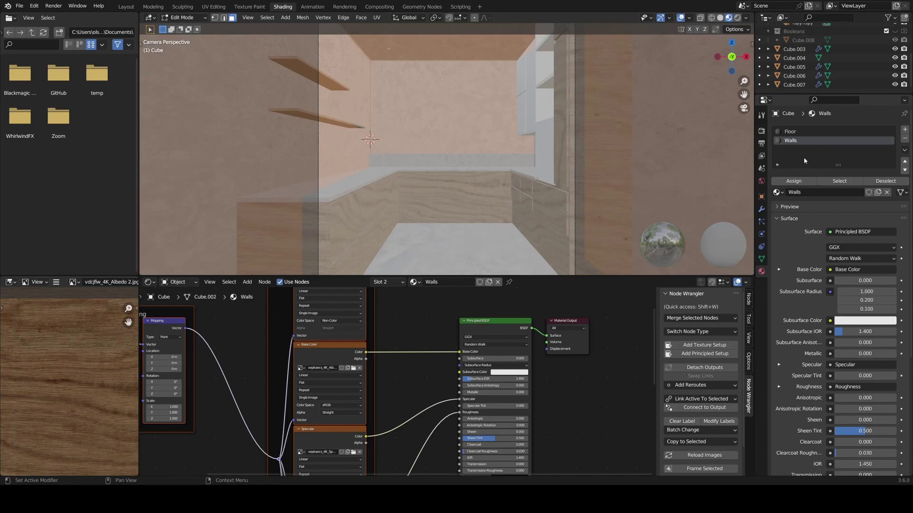
click(793, 181)
key(Tab)
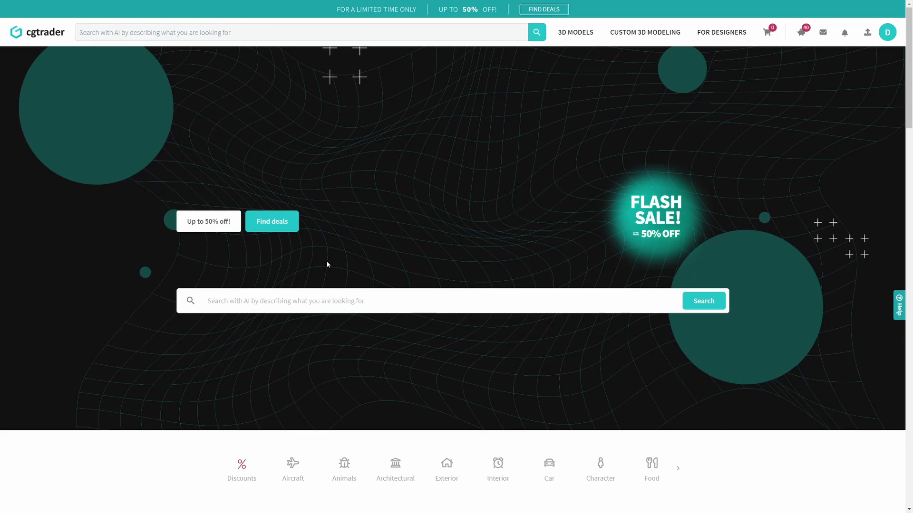
Search CGTrader for "Free Kitchenware" and browse the models.
click(324, 299)
text(Free Kitchenware)
key(Return)
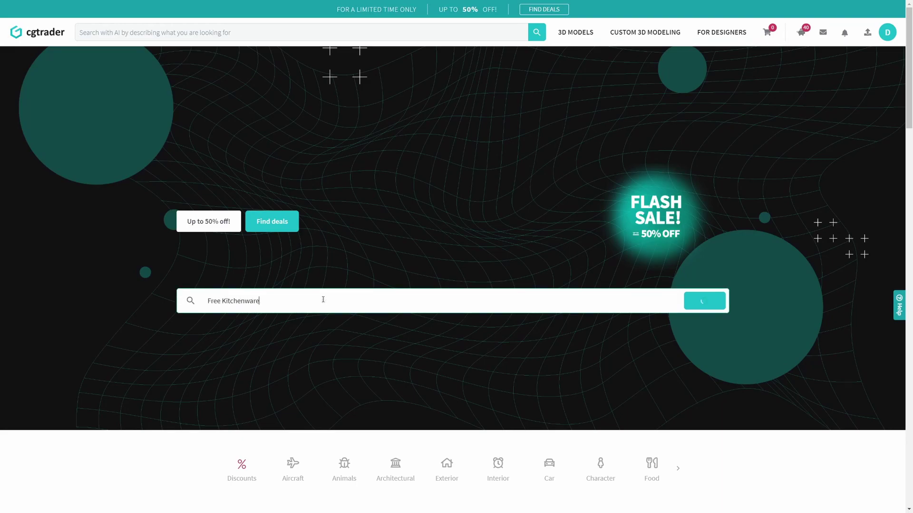
scroll(45, 430, down, 15)
scroll(634, 388, up, 2)
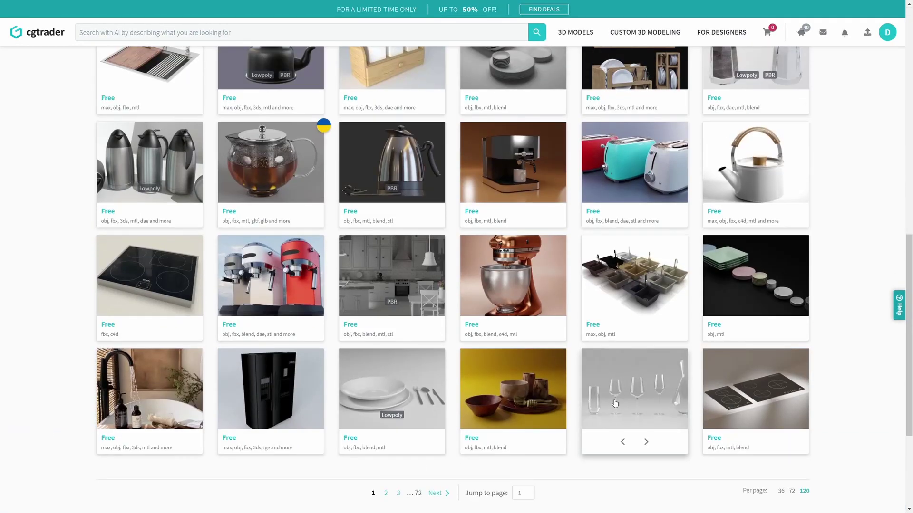
Open the free clear wine glasses set and examine its preview images, description and model details.
click(634, 387)
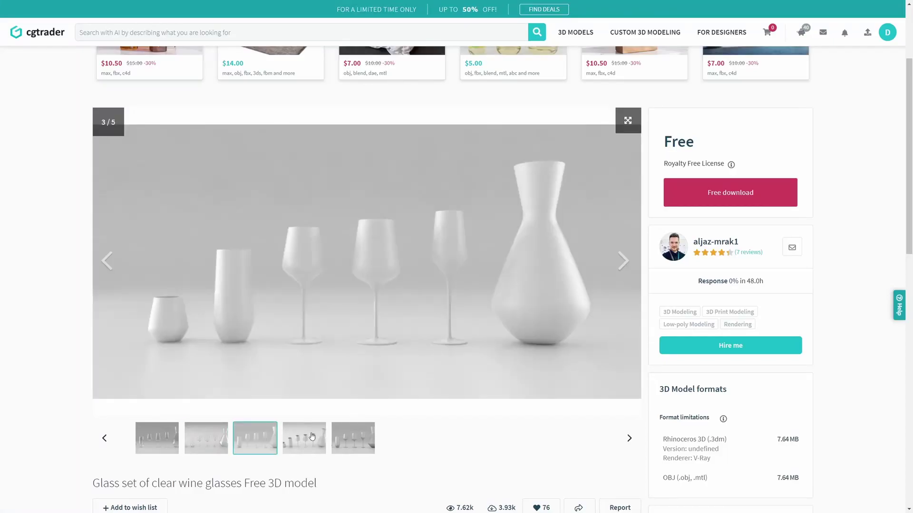
click(312, 436)
scroll(699, 369, down, 7)
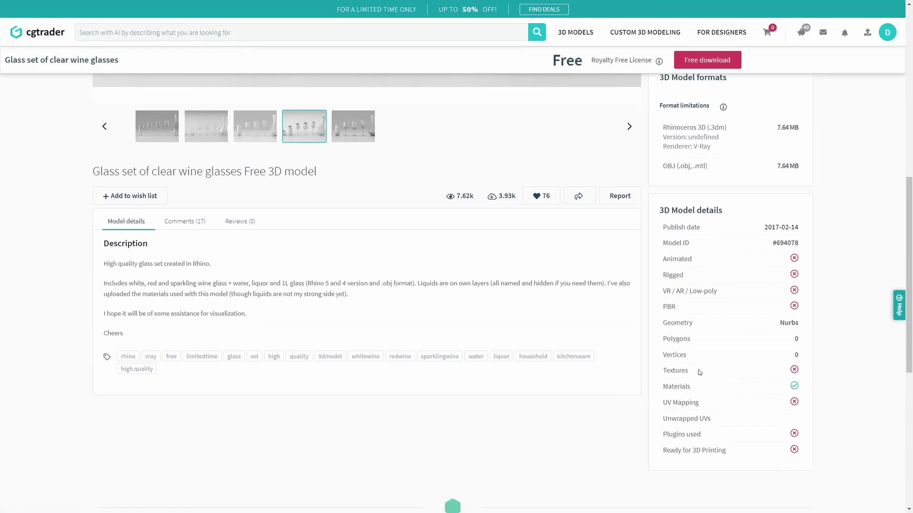
Examine the remaining preview images of the clear wine glasses set.
scroll(706, 442, up, 8)
scroll(699, 461, down, 3)
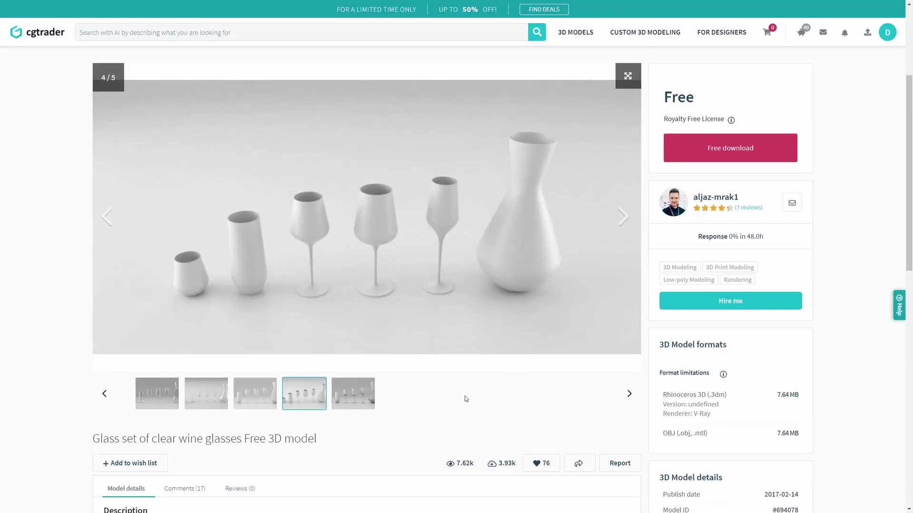
click(352, 335)
Search CGTrader for "Free kitchen glasses" and examine the "Wine glasses - 15 common types" model's description and formats.
scroll(47, 279, up, 5)
text(Free kitchen glasses)
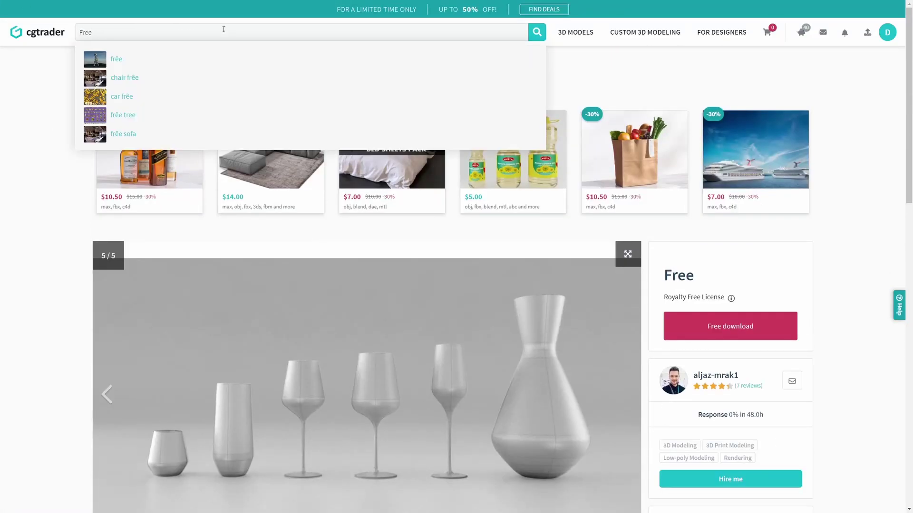
key(Return)
scroll(20, 223, down, 8)
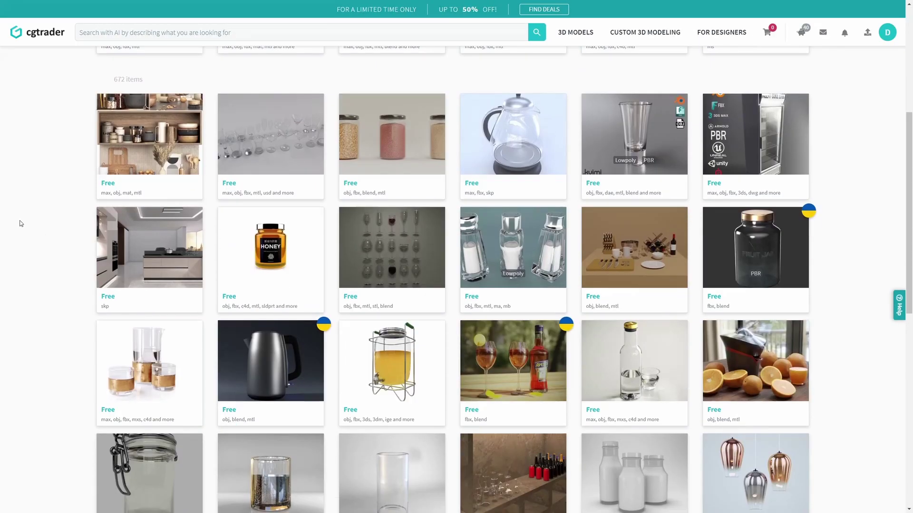
click(370, 191)
scroll(260, 281, down, 4)
scroll(260, 281, down, 3)
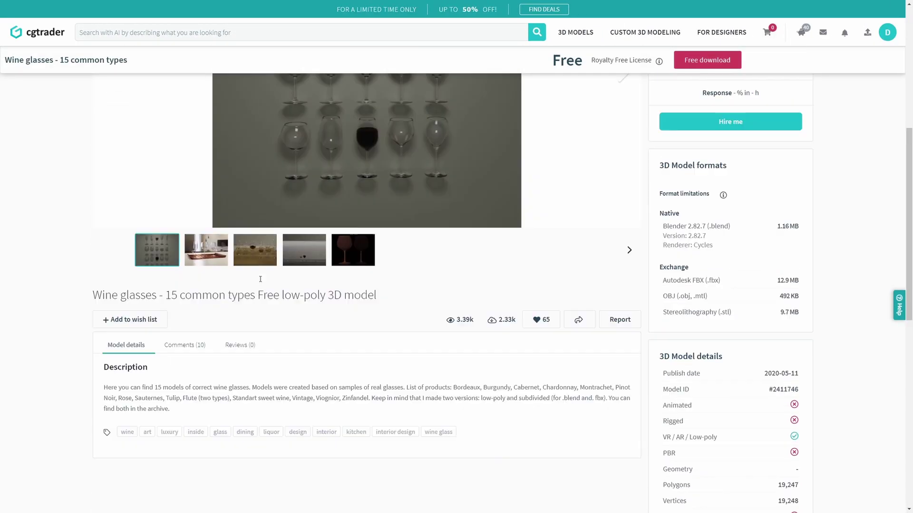
Search again for "Free kitchen glasses" and open the free "Set Collection of Glass" model from the results.
scroll(260, 282, up, 7)
click(191, 35)
text(Free kitchen glasses)
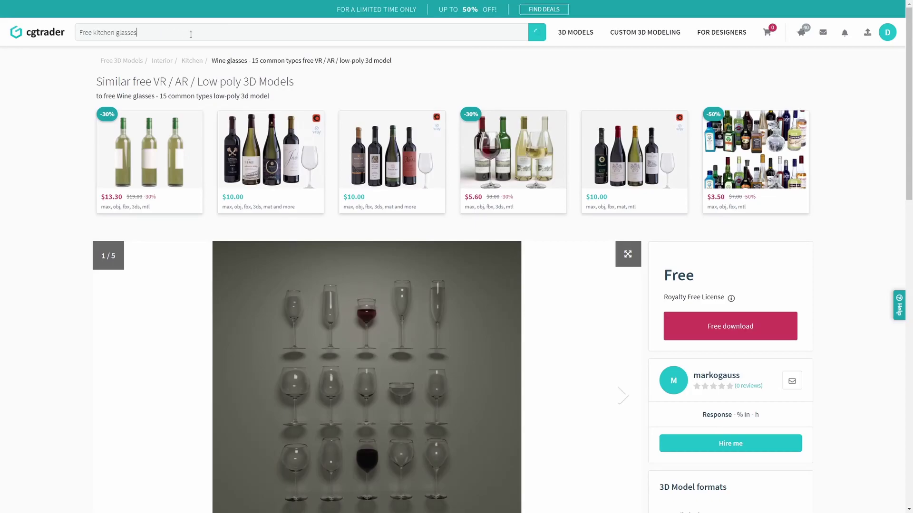
key(Return)
scroll(228, 322, down, 5)
click(265, 125)
Go to the free download files of the Set Collection of Glass and download Verres_usd.zip.
scroll(486, 397, down, 3)
click(664, 191)
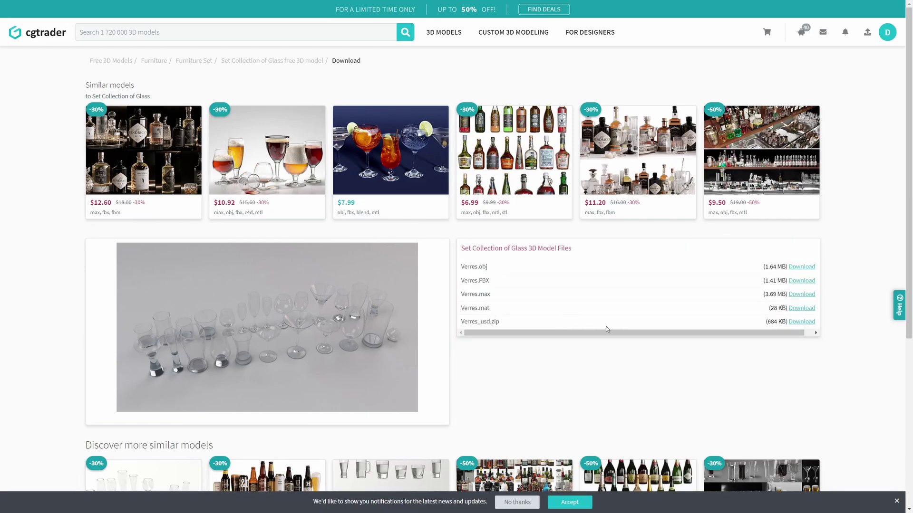
click(801, 322)
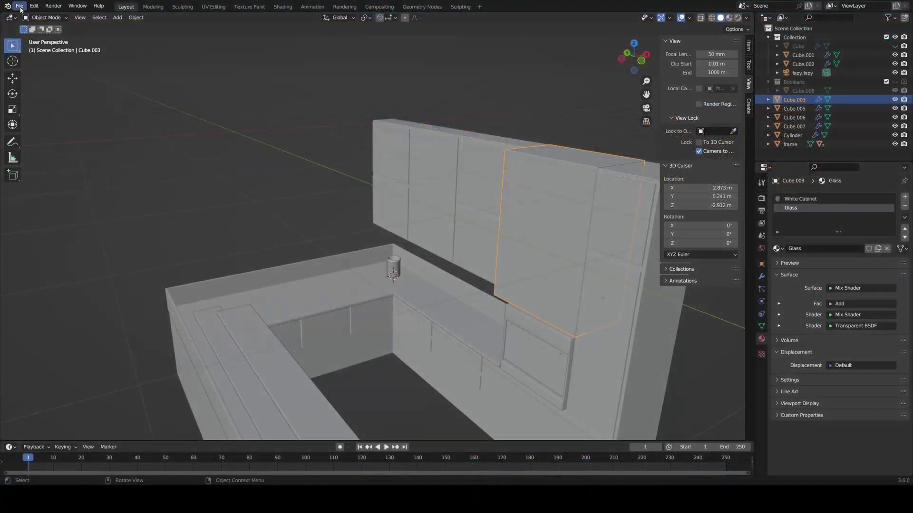
Switch to Blender and start importing a 3D model file into the kitchen scene.
click(20, 5)
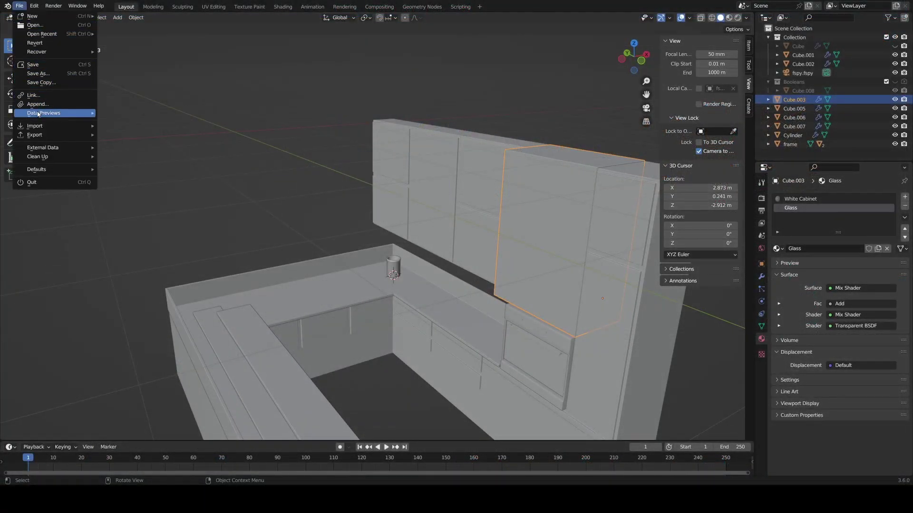
mouse_move(48, 126)
click(133, 224)
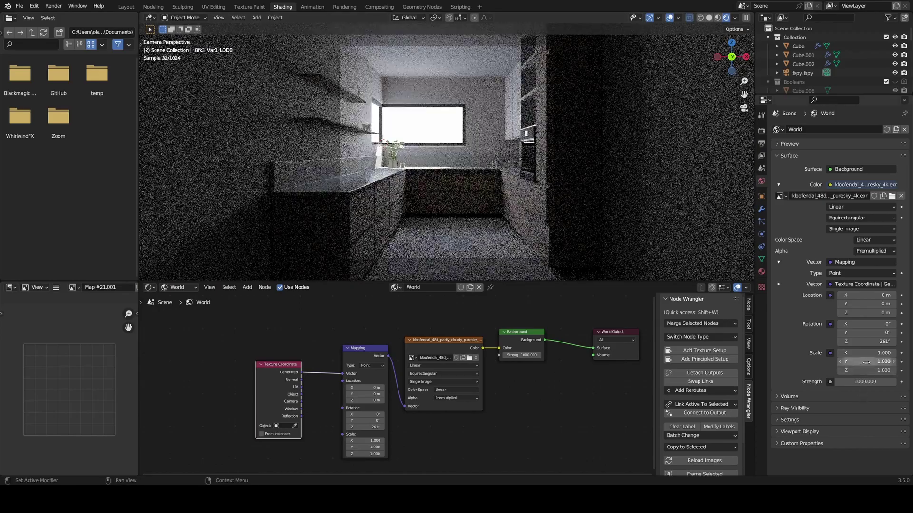
Set the Z rotation of the world HDRI mapping to 238°.
drag(866, 341, 838, 341)
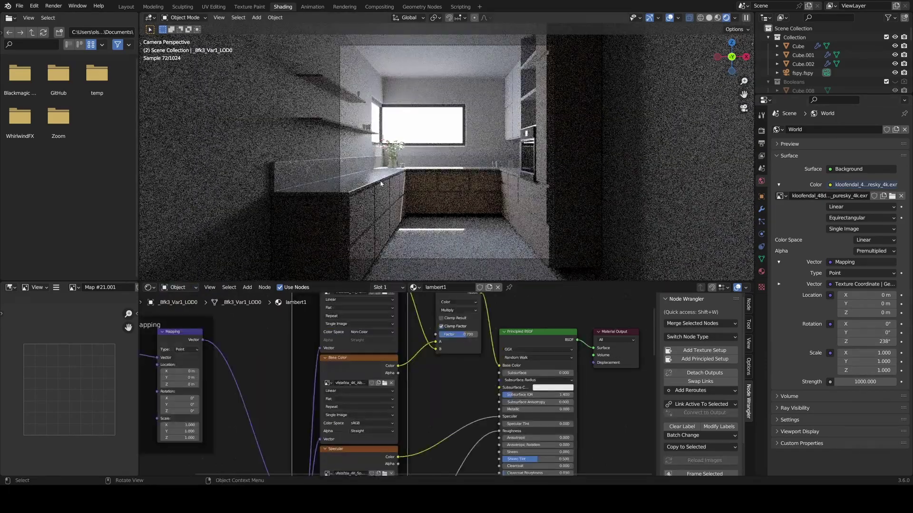
click(495, 95)
click(528, 112)
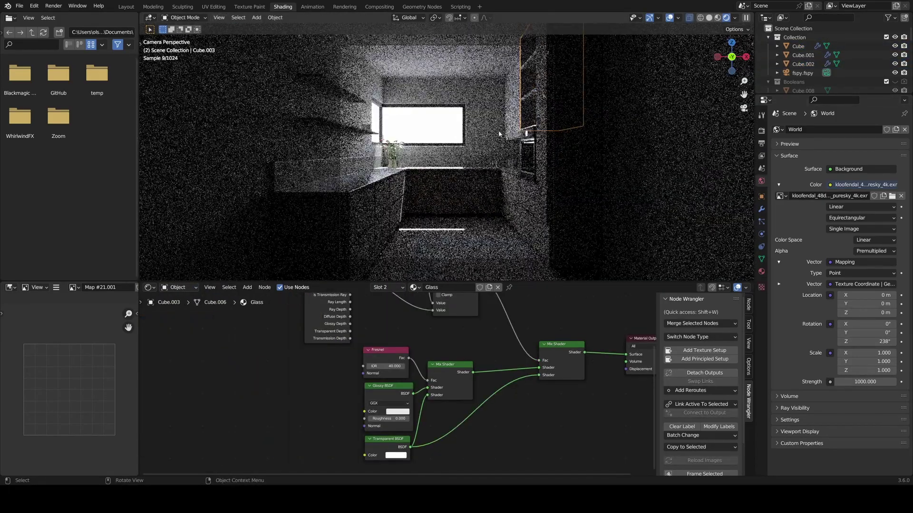
key(ctrl+c)
key(ctrl+v)
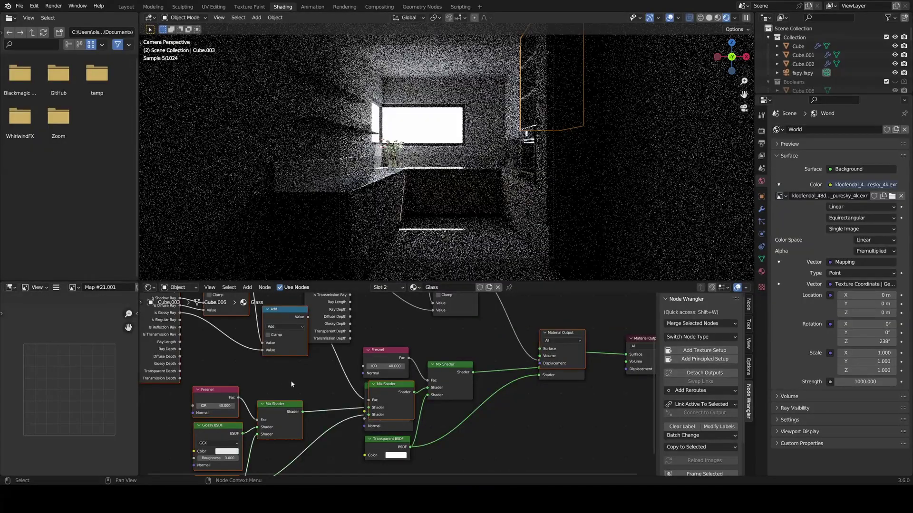
key(ctrl+z)
key(ctrl+z)
key(ctrl+z)
key(ctrl+z)
Paste the roughness image texture into the upper cabinet's Glass material and connect its Color to the Glossy BSDF Roughness.
key(ctrl+v)
drag(308, 333, 364, 418)
drag(289, 368, 204, 365)
Examine the interior of the glass-fronted upper cabinet up close in Material Preview shading.
key(Tab)
middle_drag(447, 157, 479, 183)
key(Tab)
scroll(479, 183, up, 4)
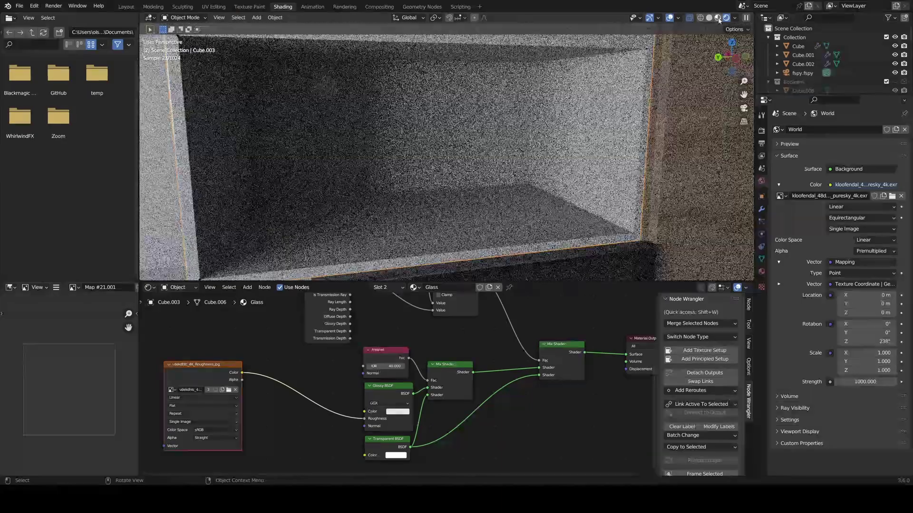
click(717, 17)
middle_drag(630, 161, 494, 202)
key(shift+a)
click(349, 380)
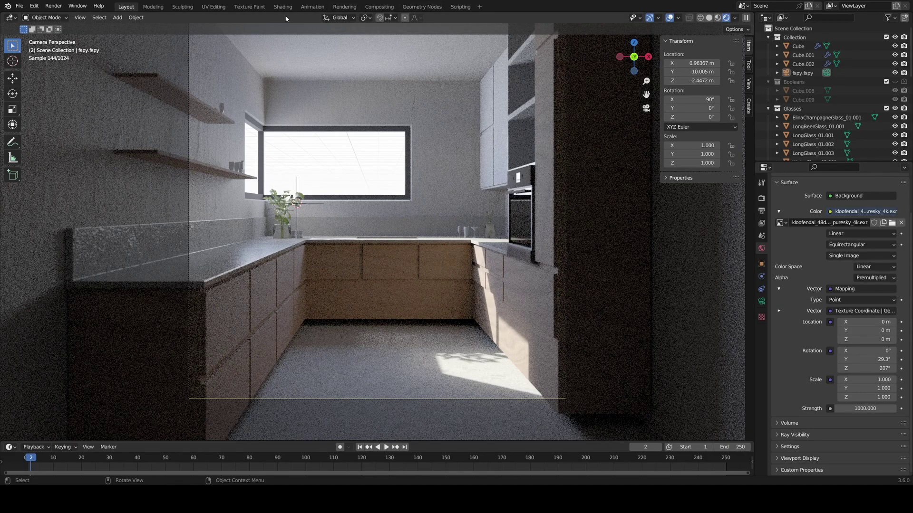
Set the exposure of the rendered kitchen image to -4.744 in the Color Management settings.
click(344, 7)
click(802, 370)
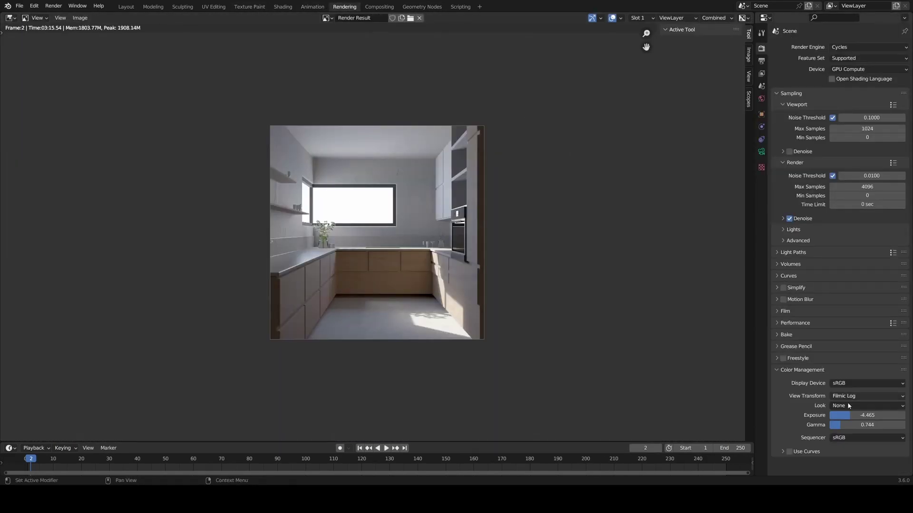
drag(851, 415, 848, 415)
Start saving the rendered kitchen image.
click(80, 18)
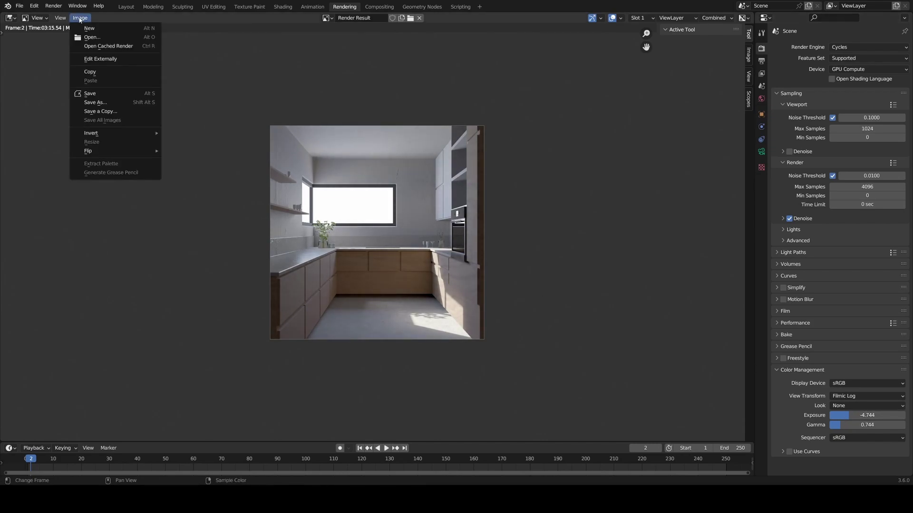